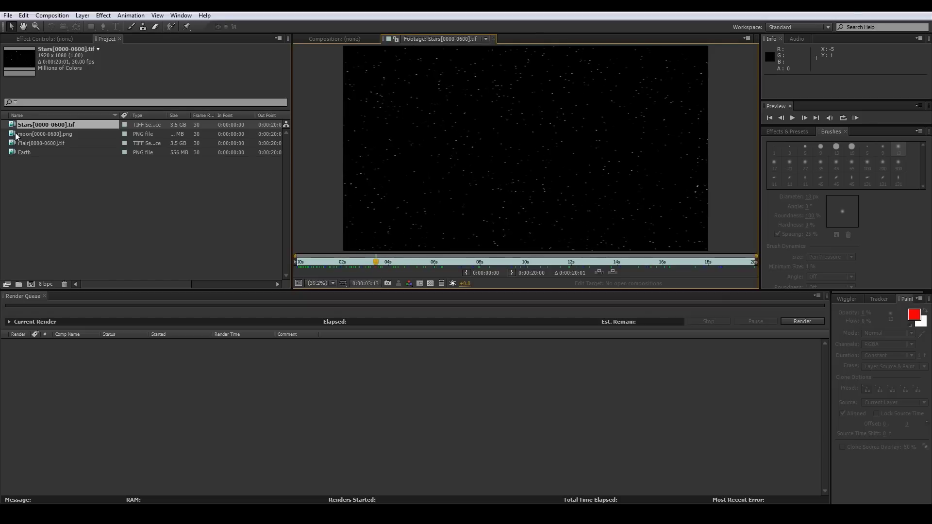
Step: Create a new composition from the Stars[0000-0600].tif sequence and add the Earth footage as a layer above it
double_click(16, 134)
left_click_drag(503, 263, 399, 262)
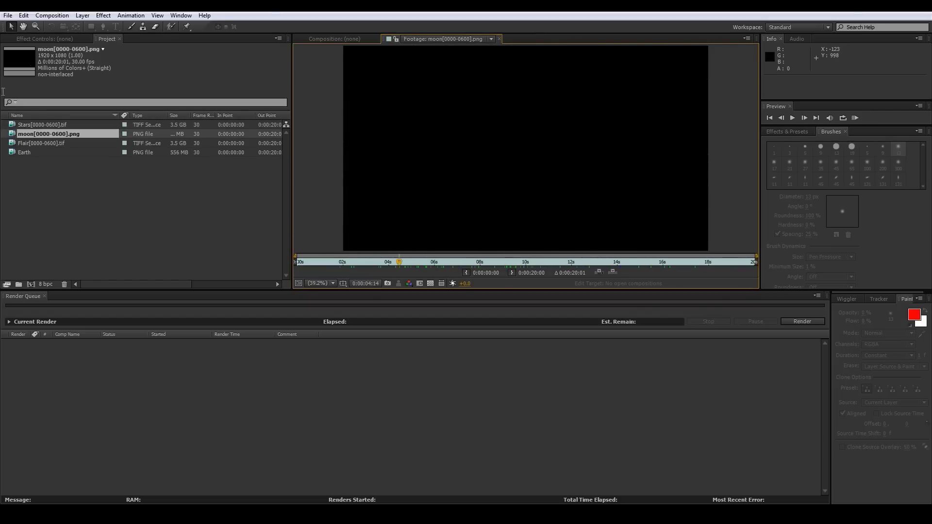
right_click(12, 127)
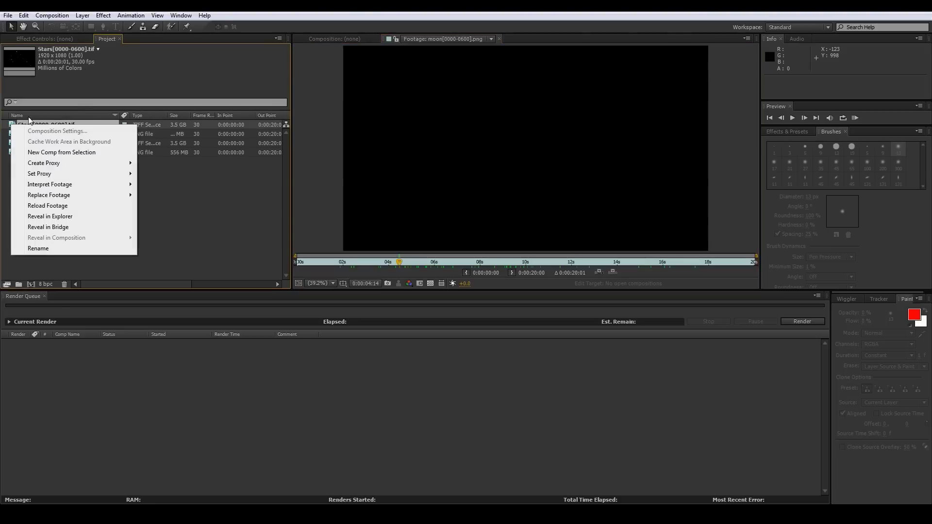
left_click(86, 153)
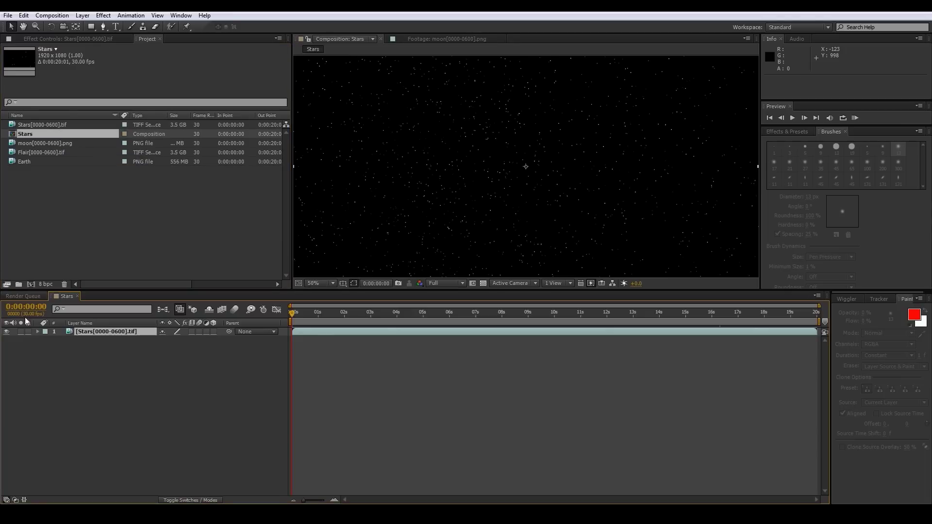
mouse_move(295, 321)
left_mouse_down()
mouse_move(362, 313)
mouse_move(293, 314)
left_mouse_up()
left_click_drag(12, 163, 89, 333)
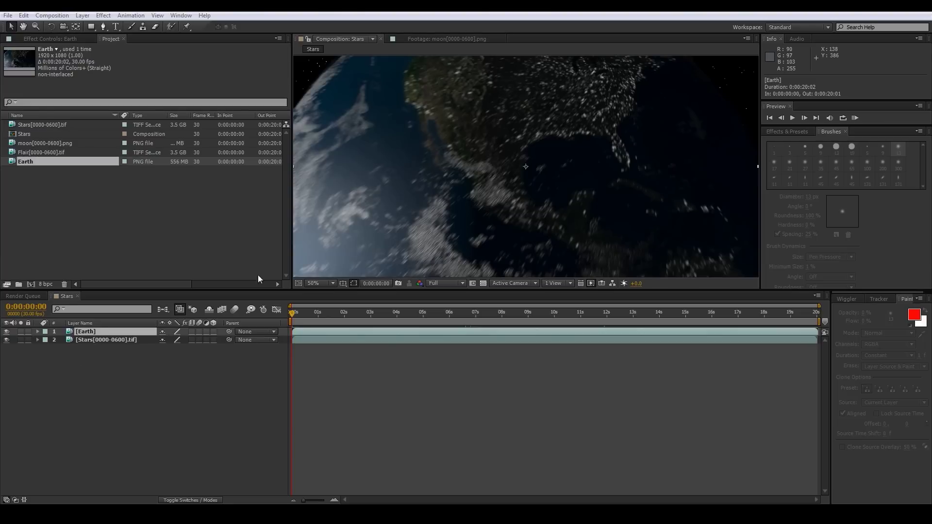
Step: Go to 0:00:06:18 and make a duplicate of the Earth layer above the original
left_click_drag(293, 313, 466, 312)
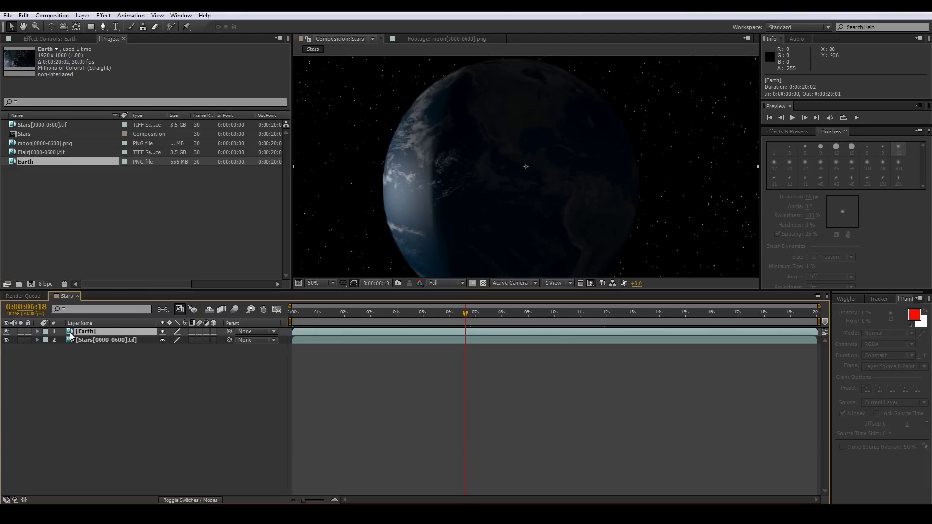
key("ctrl+c")
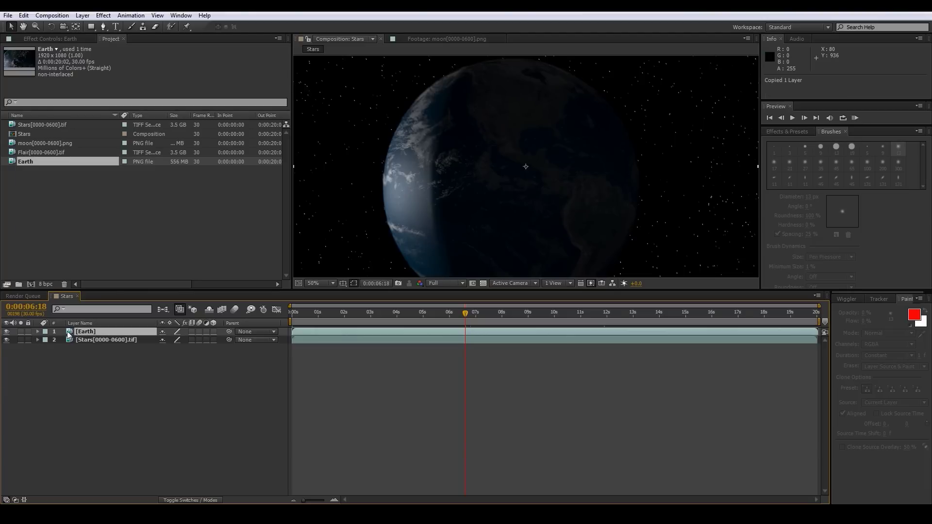
key("ctrl+v")
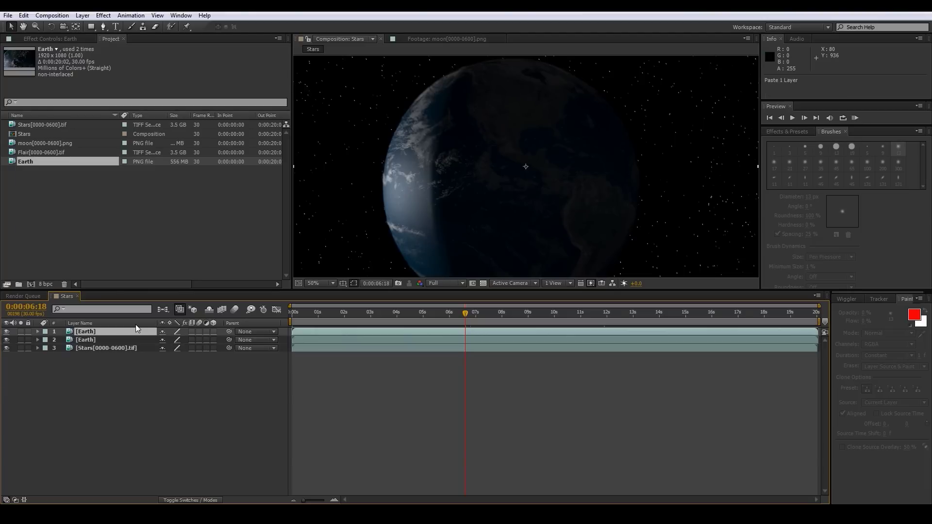
Step: Hide and lock the upper Earth layer and the Stars layer, leaving only the lower Earth layer selected and visible
left_click(71, 342)
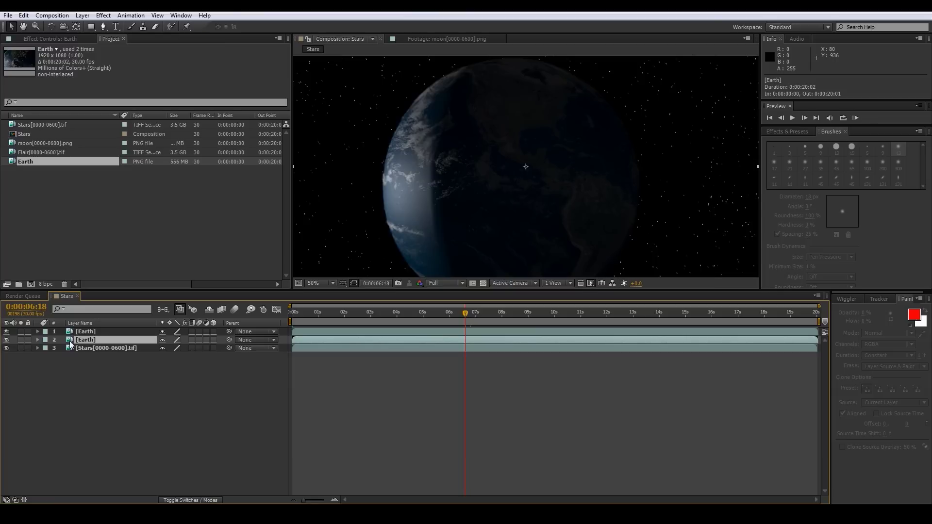
left_click(7, 332)
left_click(5, 347)
Step: Apply the 4-Color Gradient effect to the lower Earth layer
left_click(44, 38)
right_click(92, 179)
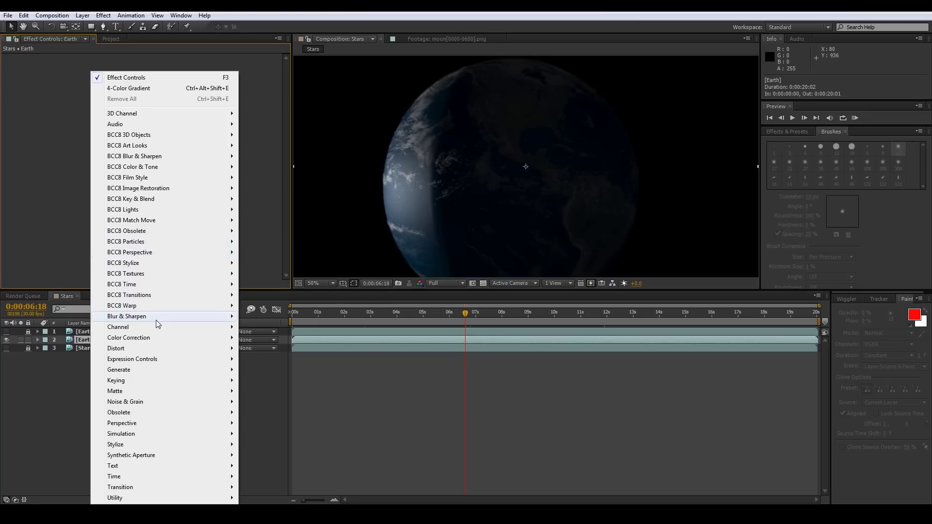
mouse_move(150, 371)
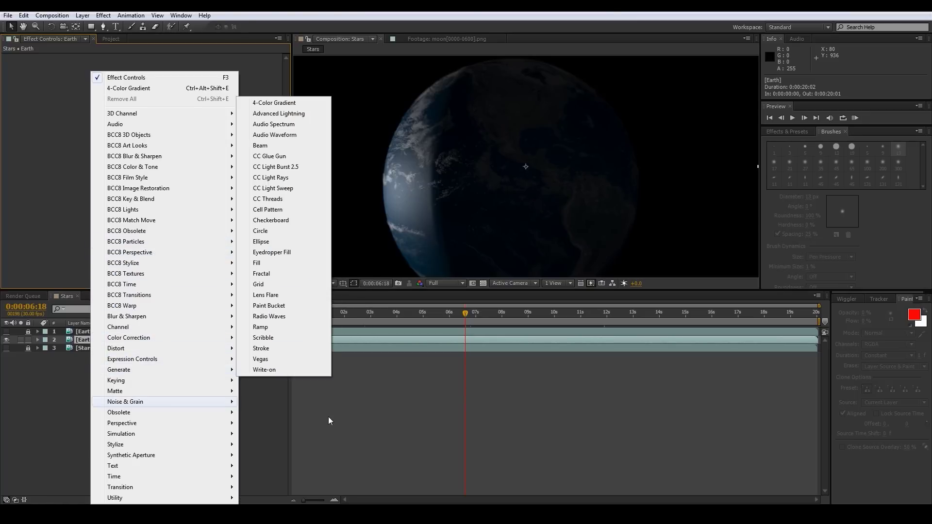
left_click(288, 103)
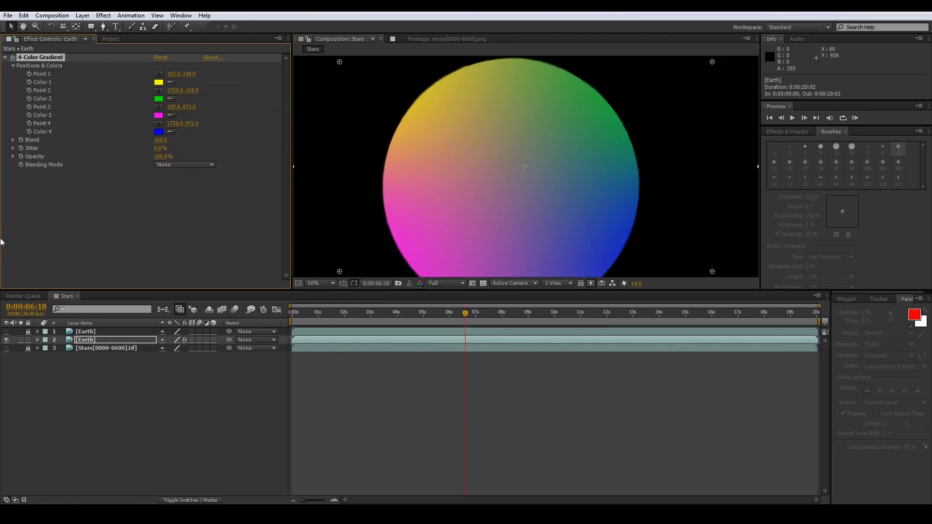
Step: Move the gradient points closer around the globe: Point 1 about 380,256, Point 2 about 1482,402, Point 3 about 376,934, Point 4 about 1366,992
left_click_drag(339, 62, 383, 104)
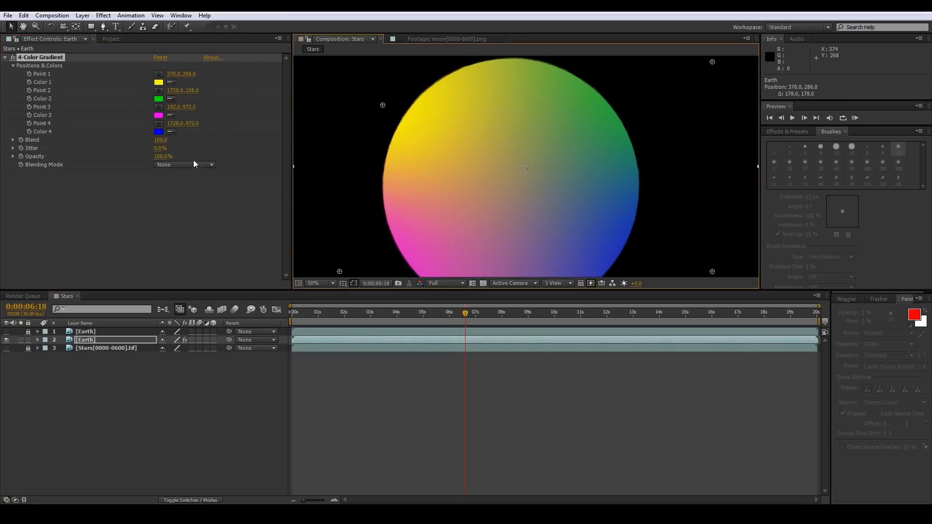
left_click_drag(706, 63, 657, 120)
left_click_drag(709, 275, 624, 277)
left_click_drag(662, 122, 656, 135)
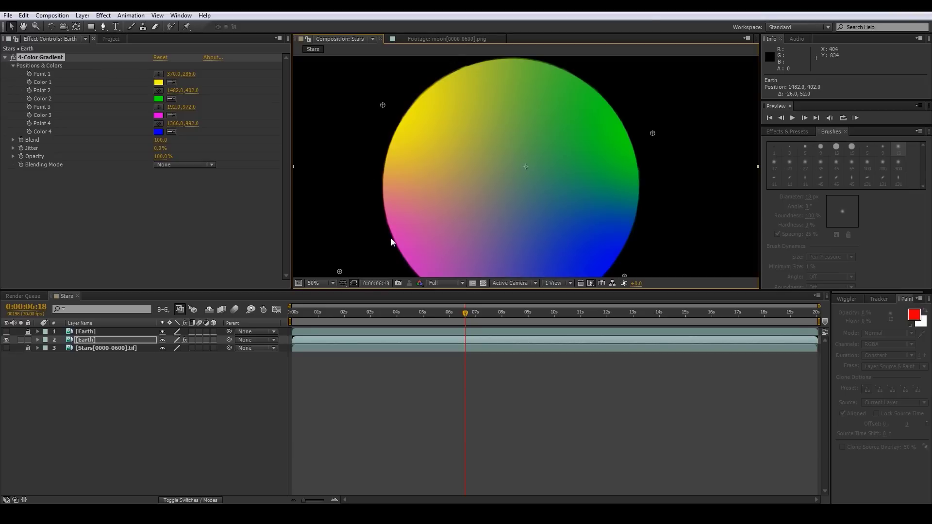
left_click_drag(339, 270, 377, 262)
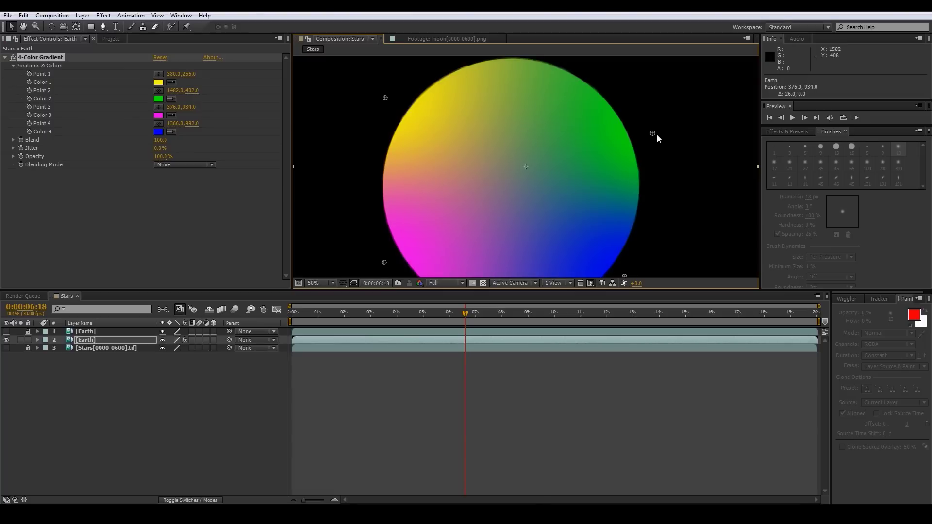
Step: Set Color 2 and Color 4 of the 4-Color Gradient to black (000000)
left_click(158, 99)
left_click_drag(407, 287, 312, 403)
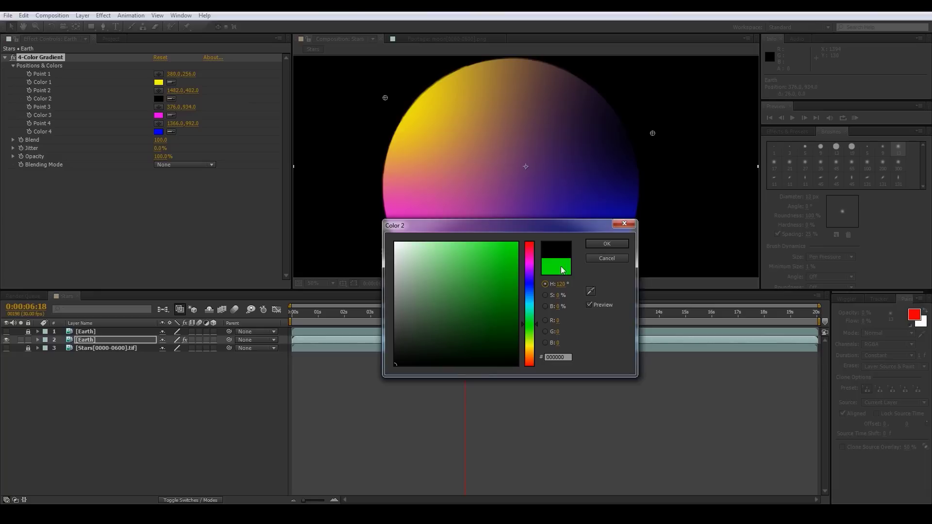
left_click(607, 244)
left_click(159, 132)
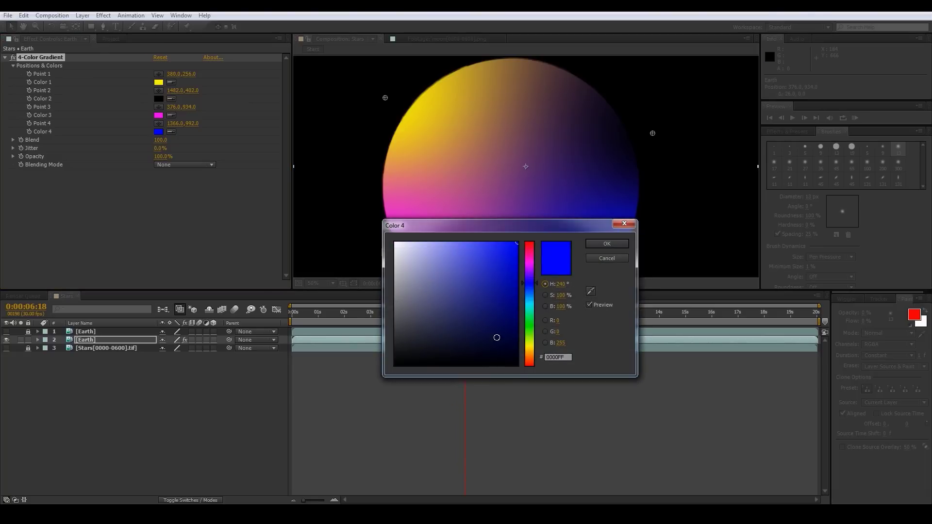
left_click_drag(496, 336, 573, 449)
left_click(610, 245)
Step: Shift the two black gradient points inward on the globe, Point 2 to about 1389,336 and Point 4 to about 1327,967
left_click_drag(652, 133, 637, 133)
left_click_drag(620, 273, 601, 281)
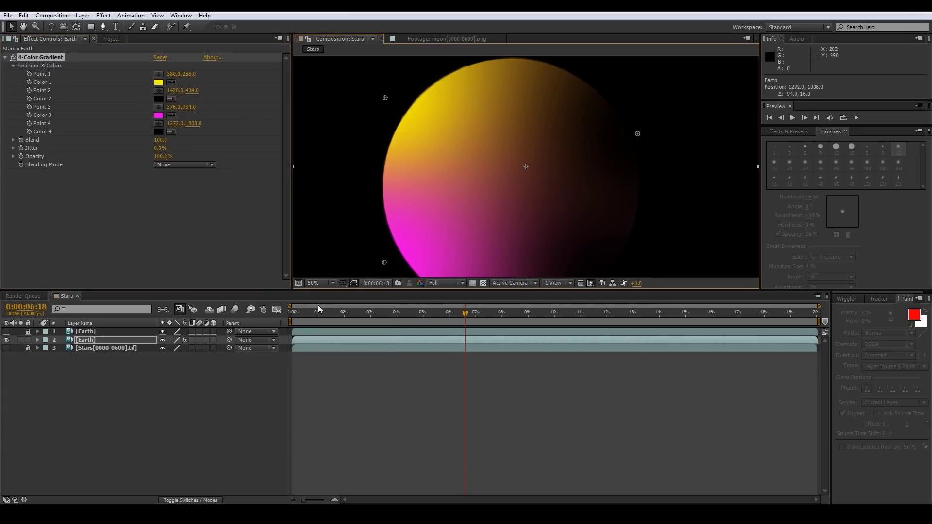
left_click(318, 283)
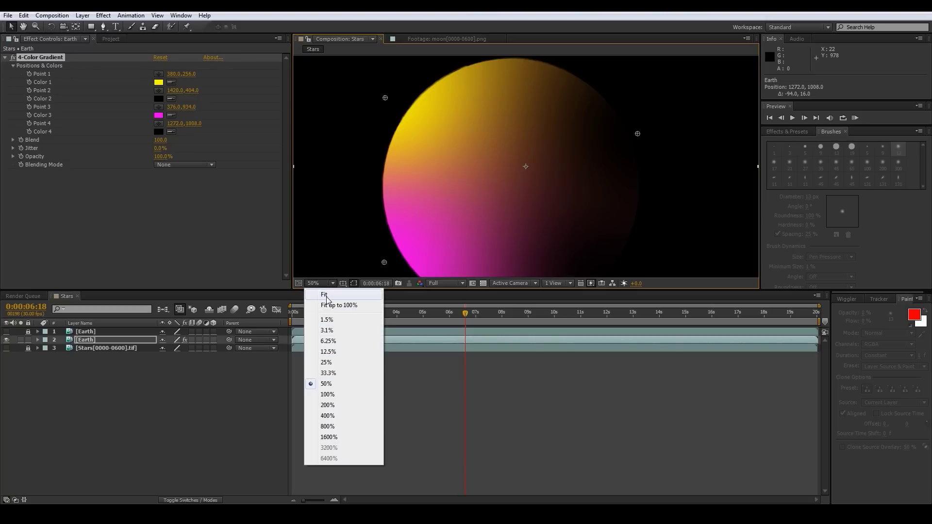
left_click(324, 296)
left_click_drag(589, 262, 600, 253)
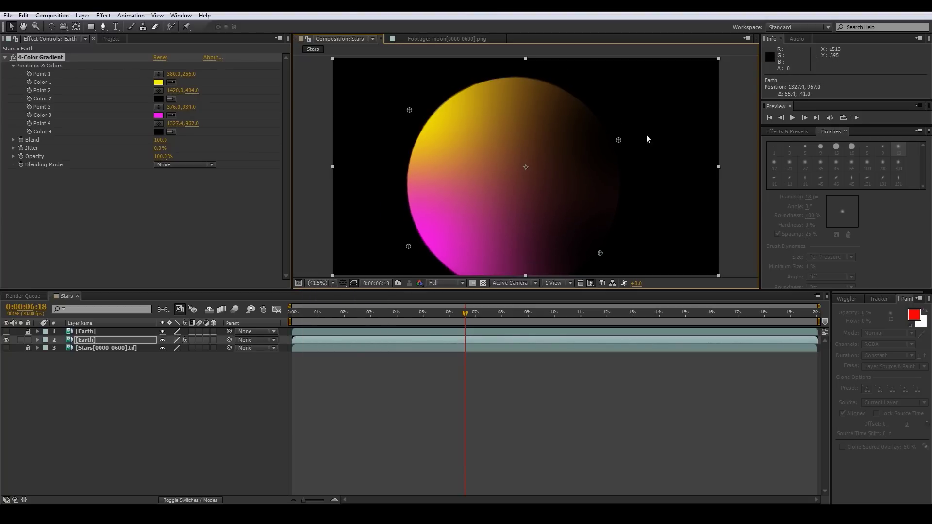
left_click_drag(618, 141, 612, 126)
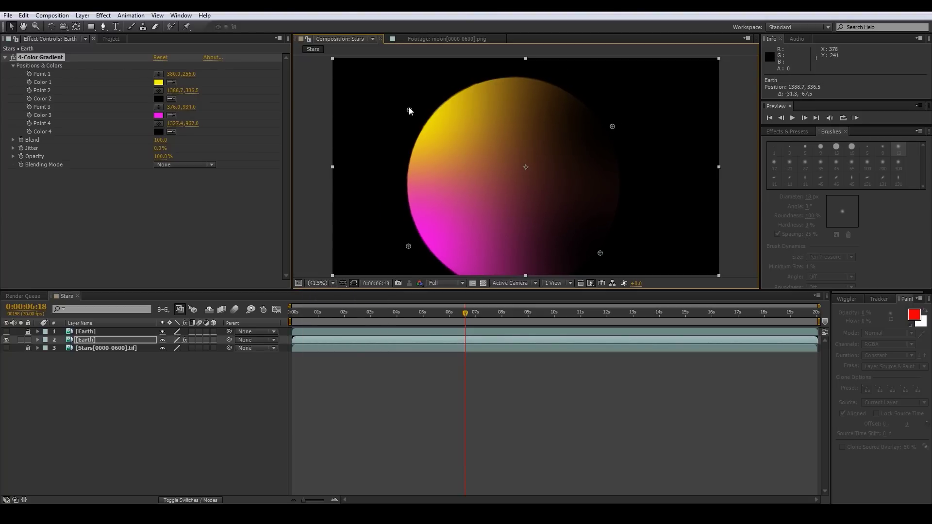
Step: Change Color 1 of the gradient to light blue (A7D0FE)
left_click(158, 83)
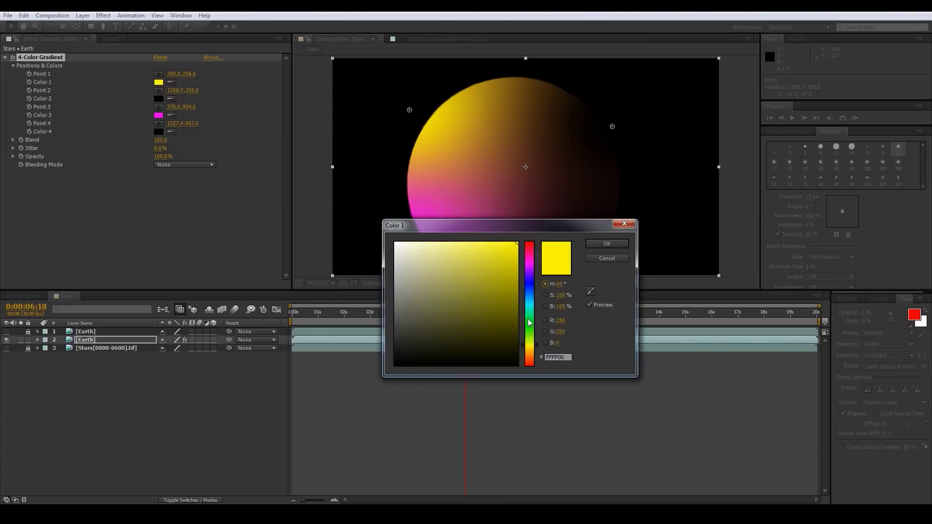
left_click(530, 293)
left_click_drag(495, 271, 437, 243)
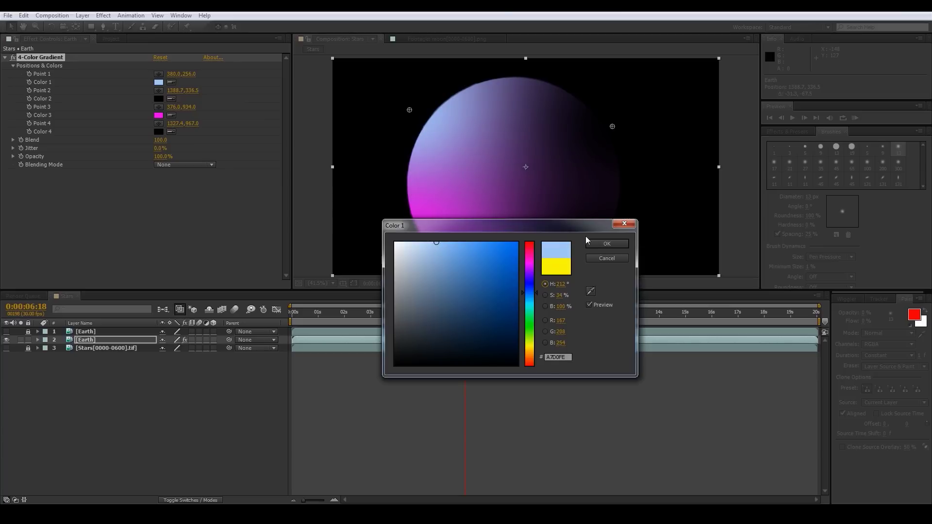
left_click(602, 247)
Step: Change Color 3 of the gradient to saturated blue (0622F8)
left_click(158, 115)
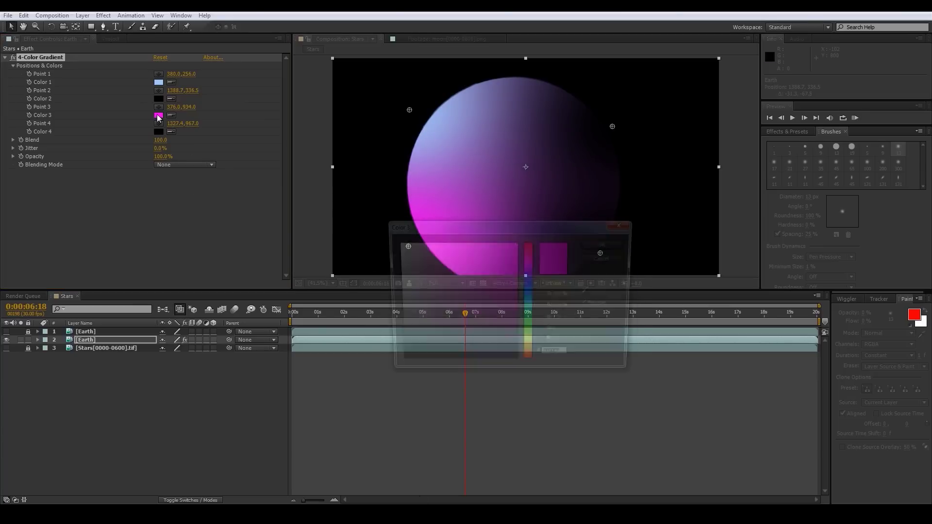
left_click(529, 285)
mouse_move(427, 315)
left_mouse_down()
mouse_move(475, 325)
mouse_move(473, 311)
mouse_move(458, 310)
mouse_move(462, 285)
mouse_move(517, 245)
left_mouse_up()
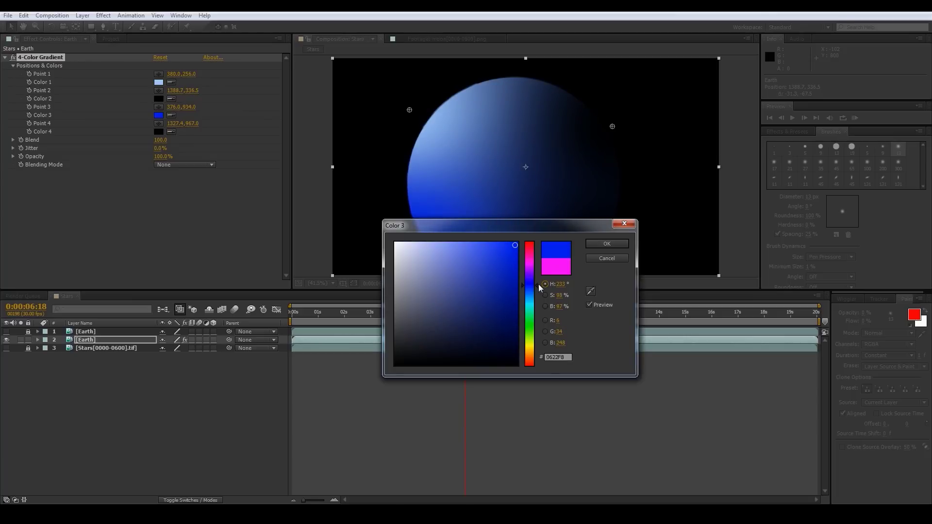
left_click(606, 244)
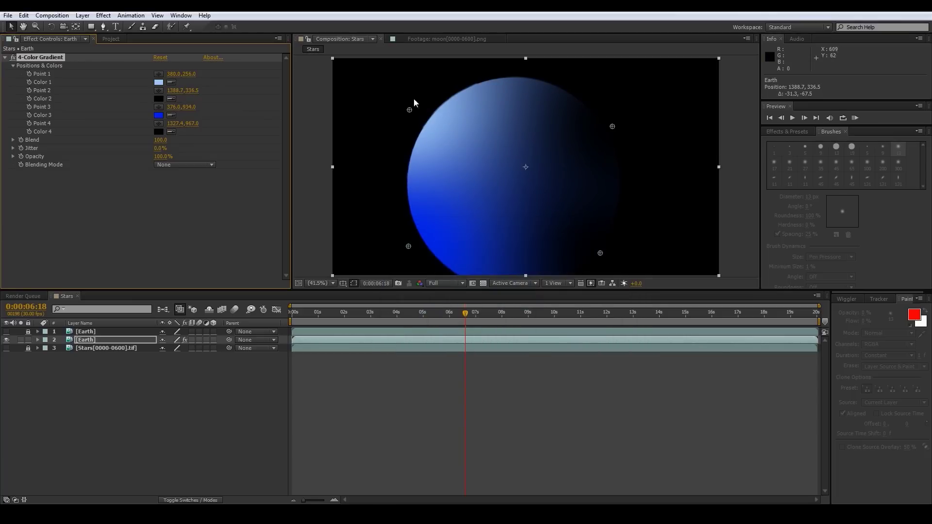
Step: Fine-tune the gradient points: Point 1 about 450,263, Point 2 about 1350,411, Point 3 about 419,924, Point 4 about 1214,1020, keeping the layer's position
left_click_drag(600, 253, 571, 267)
left_click_drag(612, 128, 608, 130)
key("ctrl+z")
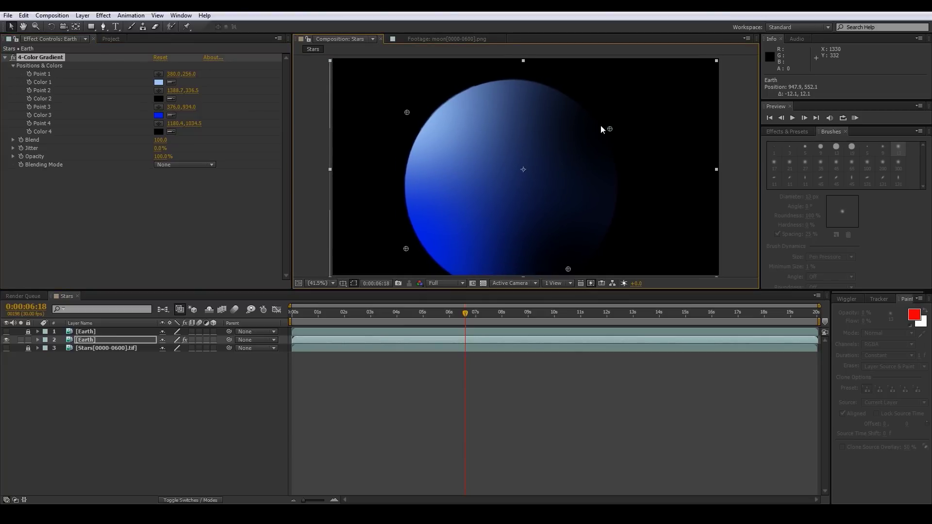
left_click_drag(612, 126, 599, 126)
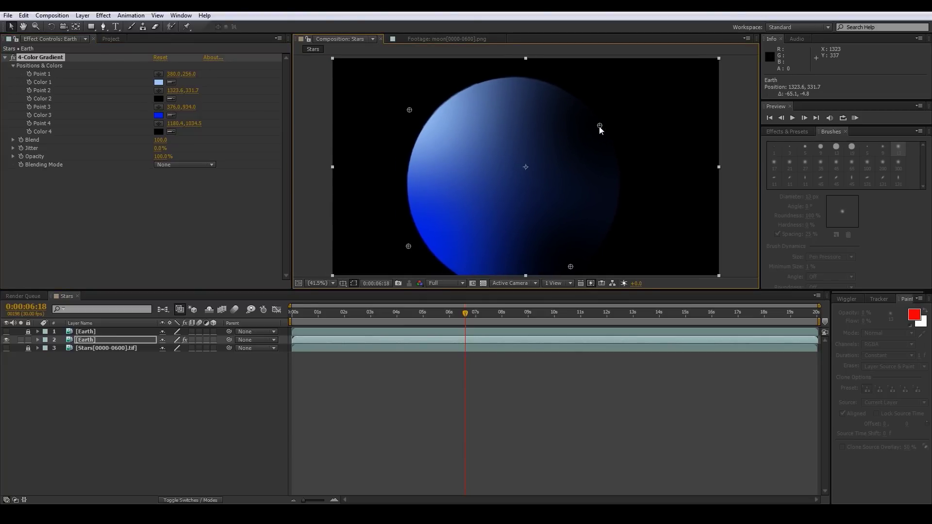
mouse_move(571, 267)
left_mouse_down()
mouse_move(560, 262)
mouse_move(582, 265)
left_mouse_up()
left_click_drag(599, 126, 604, 141)
left_click_drag(409, 247, 418, 245)
left_click_drag(413, 111, 417, 110)
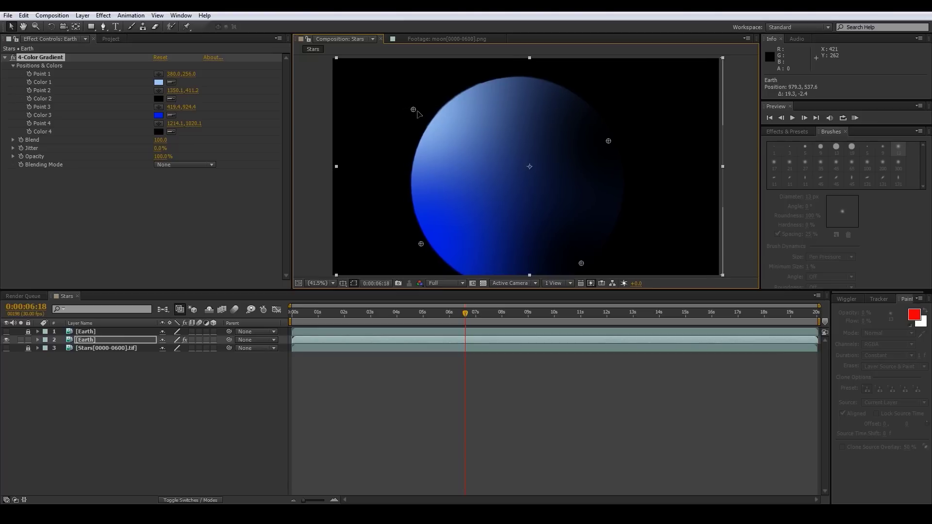
key("ctrl+z")
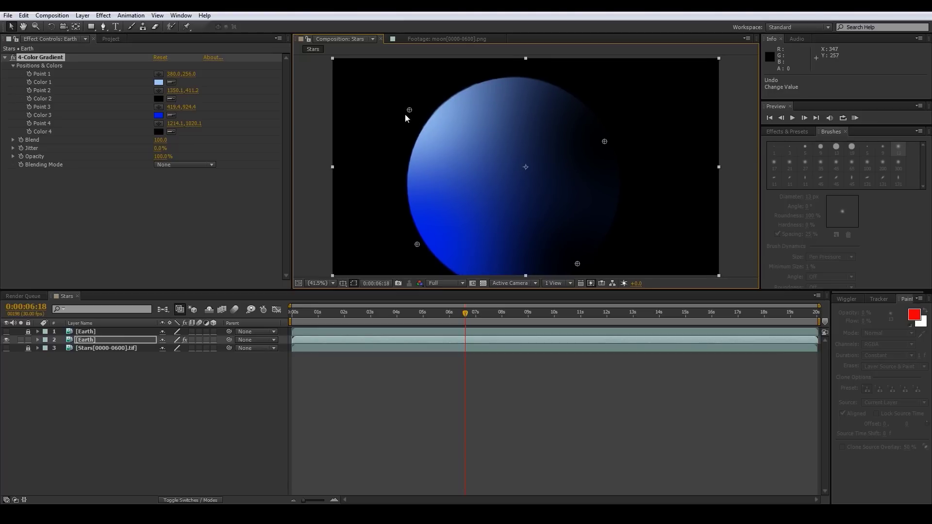
left_click_drag(409, 110, 423, 111)
Step: Scrub the timeline from the start to 0:00:04:29 to check how the gradient sits on the moving globe
left_click_drag(467, 313, 242, 311)
left_click_drag(307, 312, 339, 314)
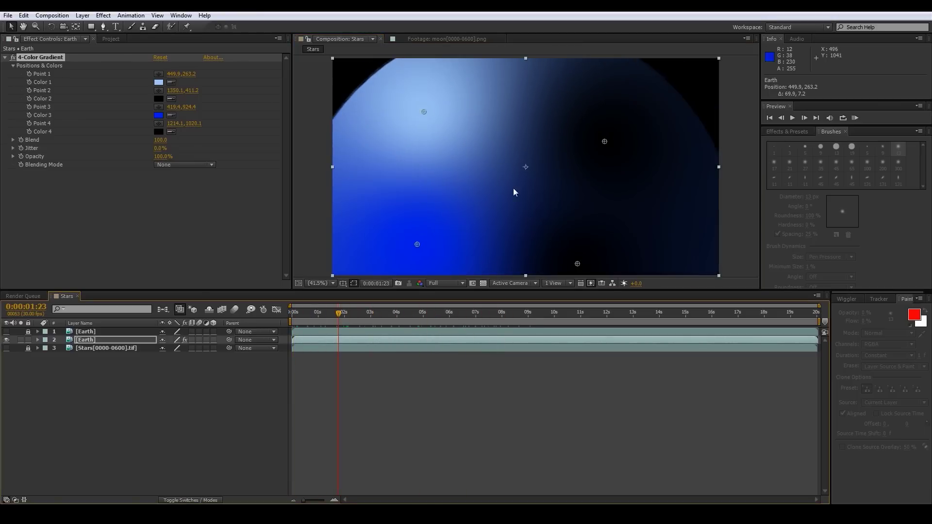
left_click_drag(341, 314, 421, 314)
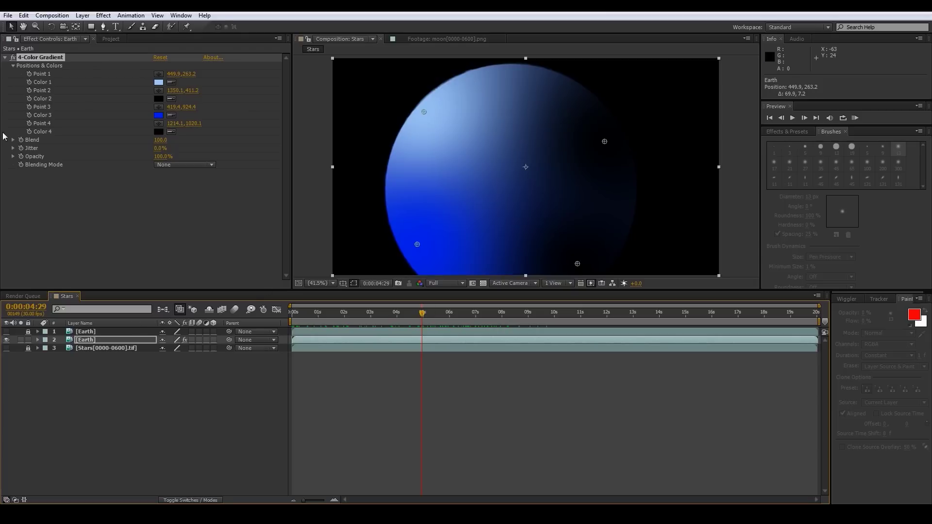
Step: Add a Fast Blur effect to the lower Earth layer and raise its Blurriness to about 44
left_click(5, 58)
right_click(59, 154)
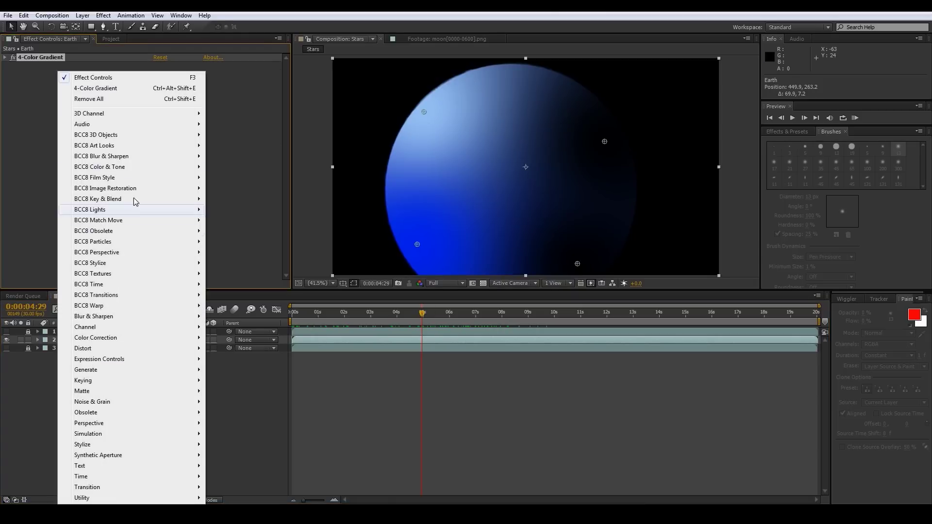
mouse_move(135, 318)
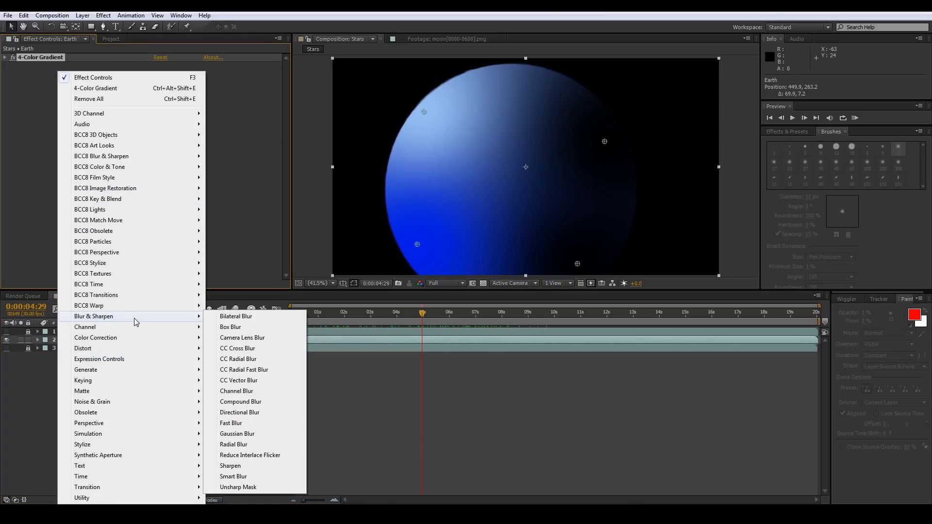
left_click(245, 423)
left_click(14, 74)
left_click_drag(30, 87, 49, 83)
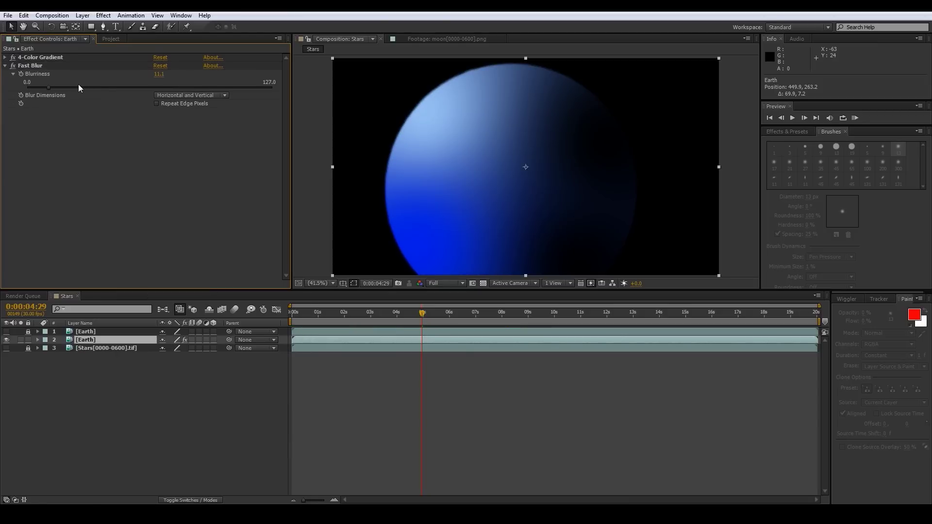
left_click_drag(49, 90, 112, 88)
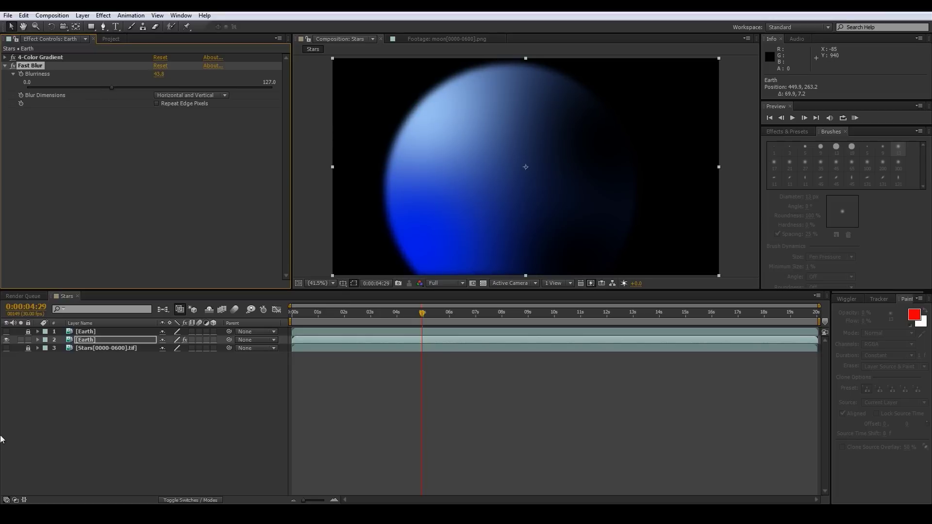
Step: Show the top Earth layer again and paste a copy of the blurred gradient Earth layer above the original
key("F2")
left_click(6, 332)
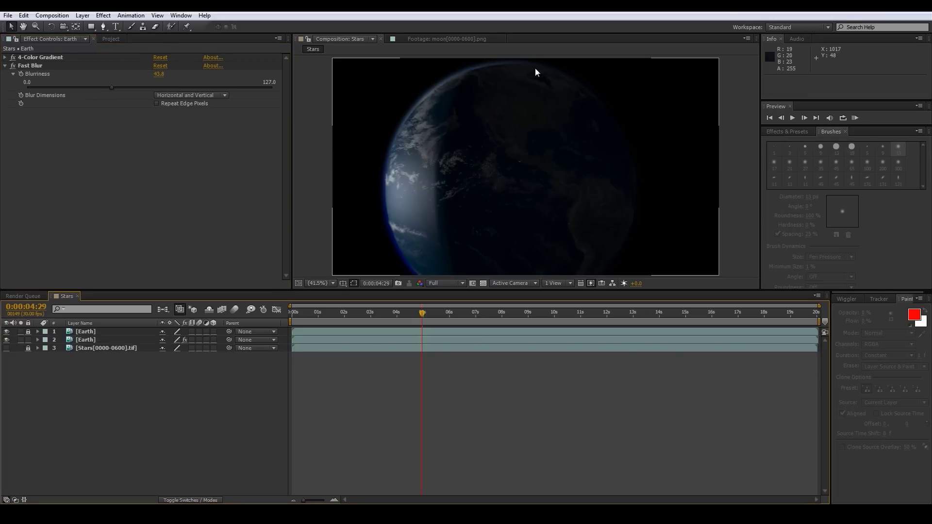
left_click(86, 341)
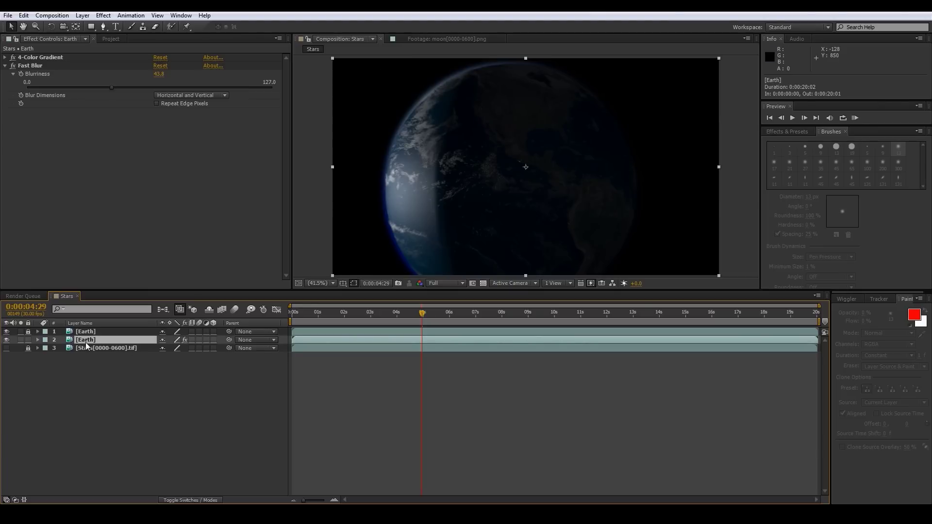
key("ctrl+v")
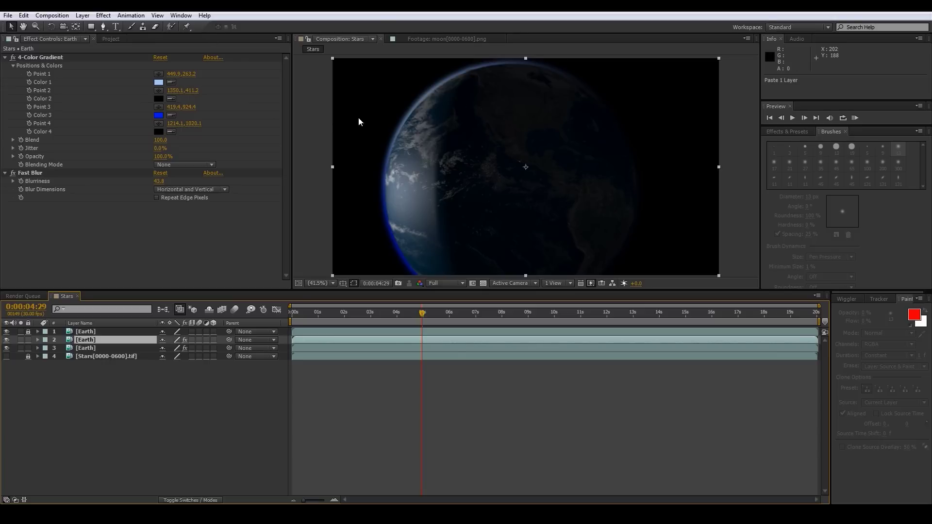
Step: Lower the opacity of the lowest Earth layer to about 38% and compare the two glow layers by toggling their visibility
left_click(51, 348)
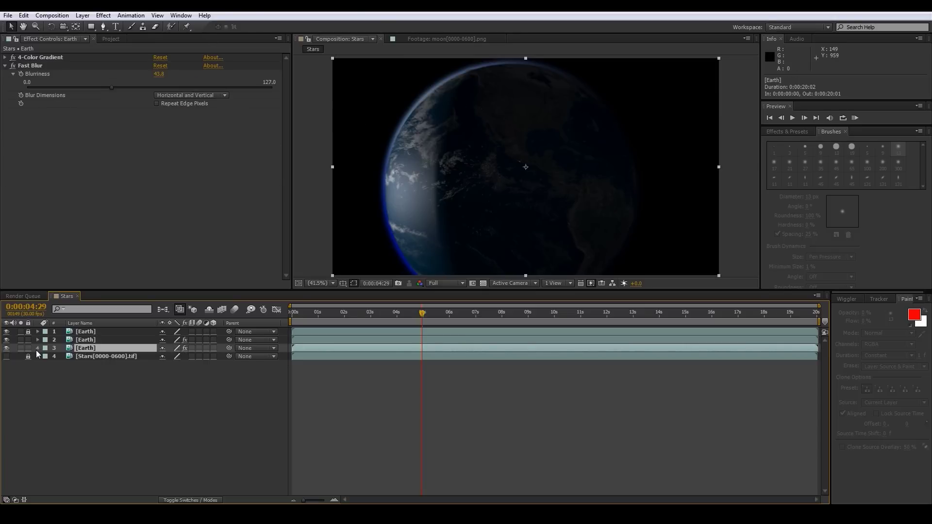
left_click(37, 348)
left_click(42, 366)
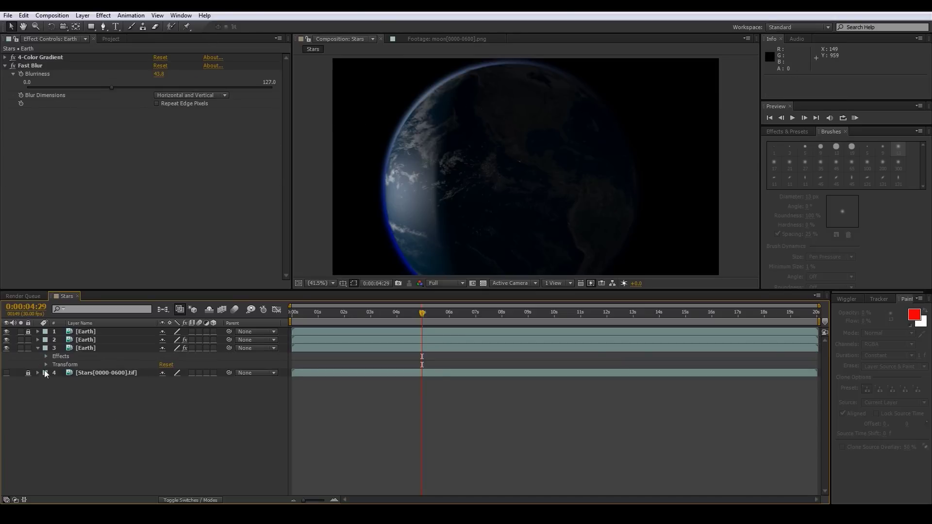
left_click(46, 365)
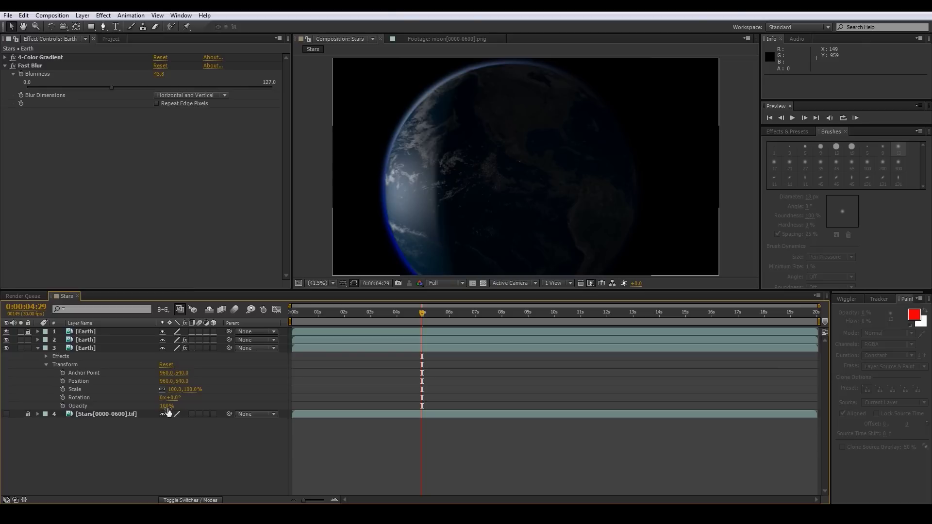
left_click(152, 406)
left_click_drag(152, 406, 135, 405)
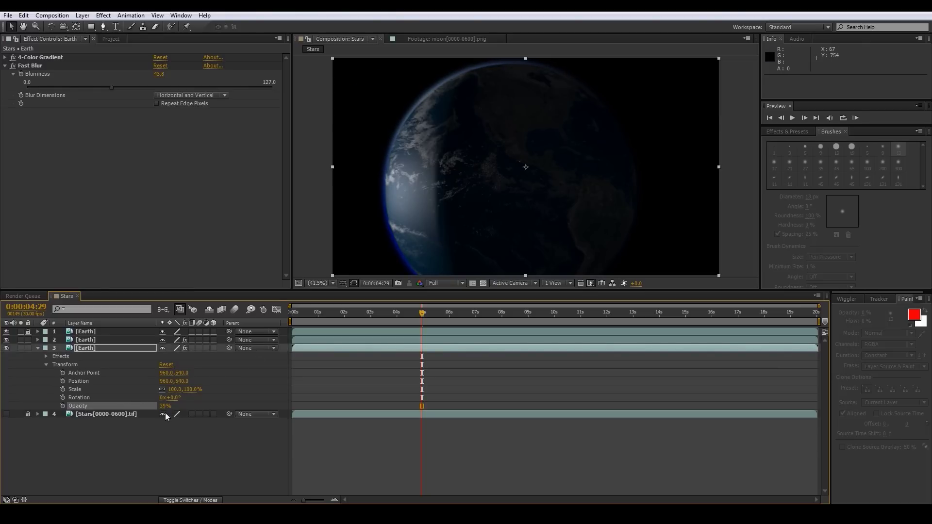
left_click(165, 406)
left_click(6, 339)
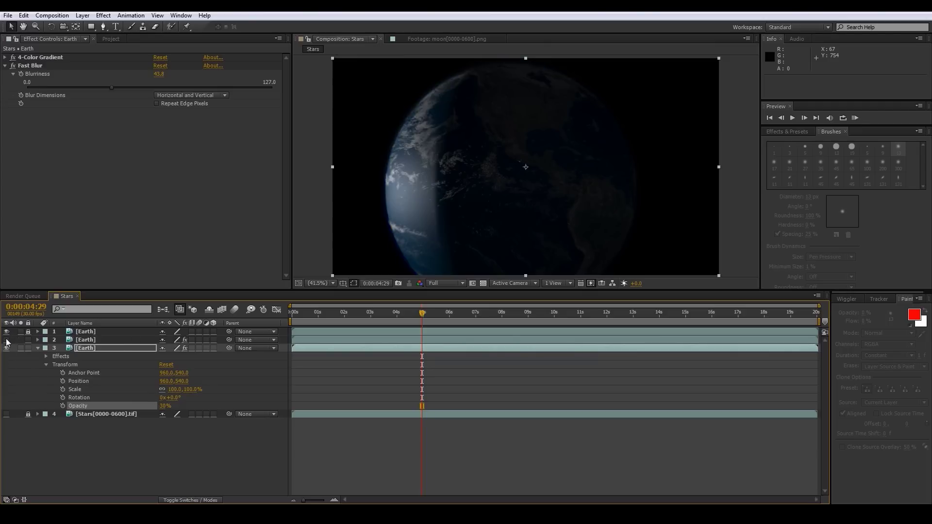
left_click(6, 348)
left_click(6, 340)
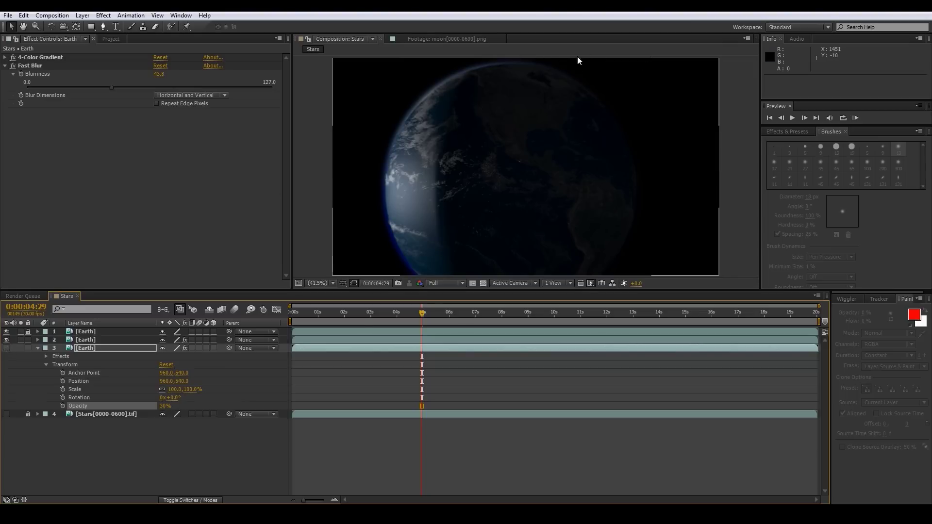
left_click(6, 348)
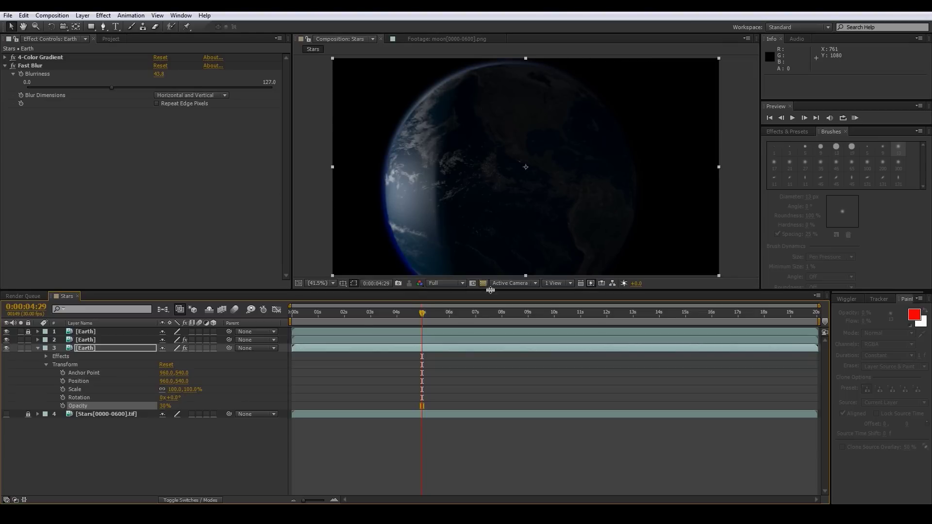
Step: Raise the lowest Earth layer's Fast Blur Blurriness to about 74 and check the glow across the timeline, ending at 0:00:03:10
left_click(78, 349)
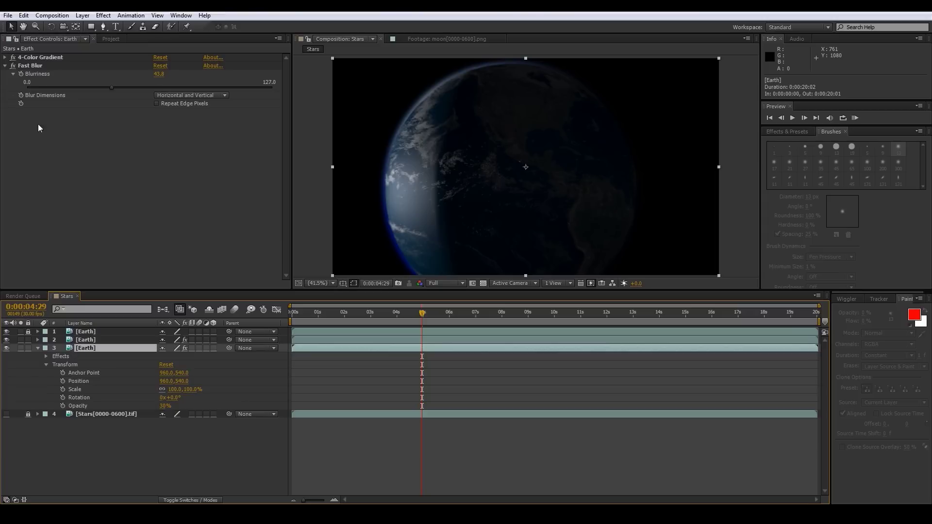
left_click_drag(117, 88, 135, 86)
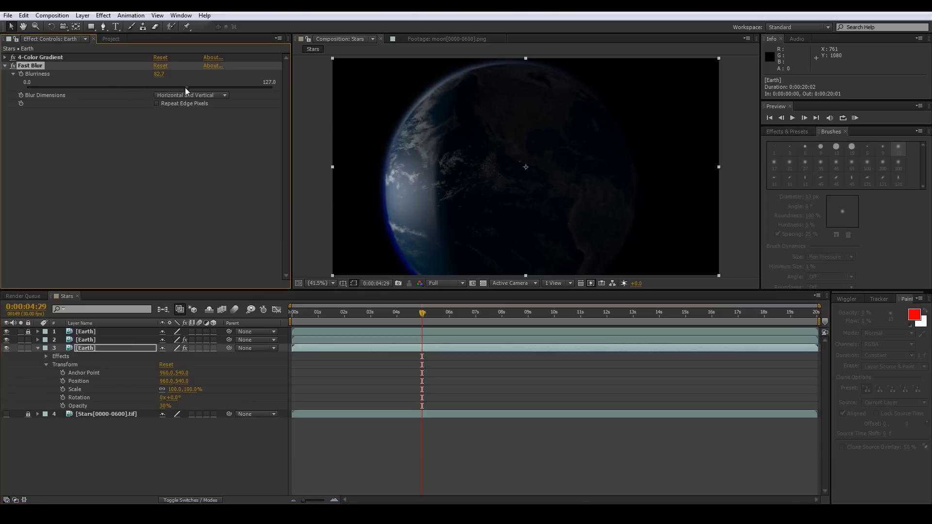
left_click(6, 348)
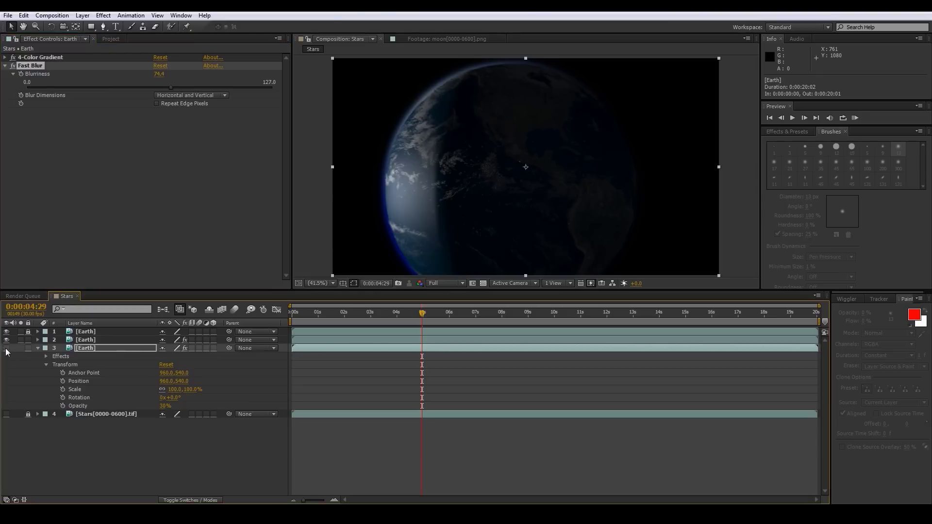
left_click(6, 348)
left_click(6, 349)
left_click(6, 349)
left_click(78, 340)
left_click(80, 348)
left_click_drag(424, 313, 576, 95)
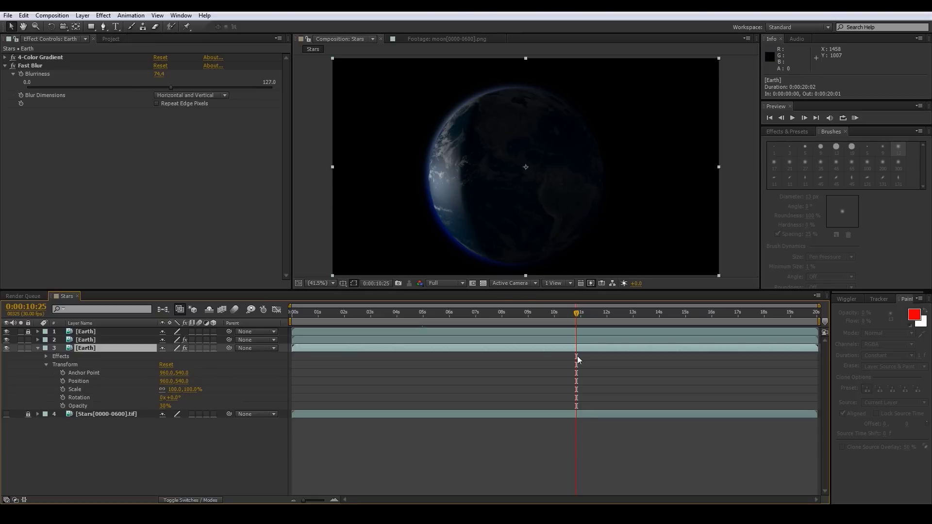
left_click_drag(579, 306, 379, 318)
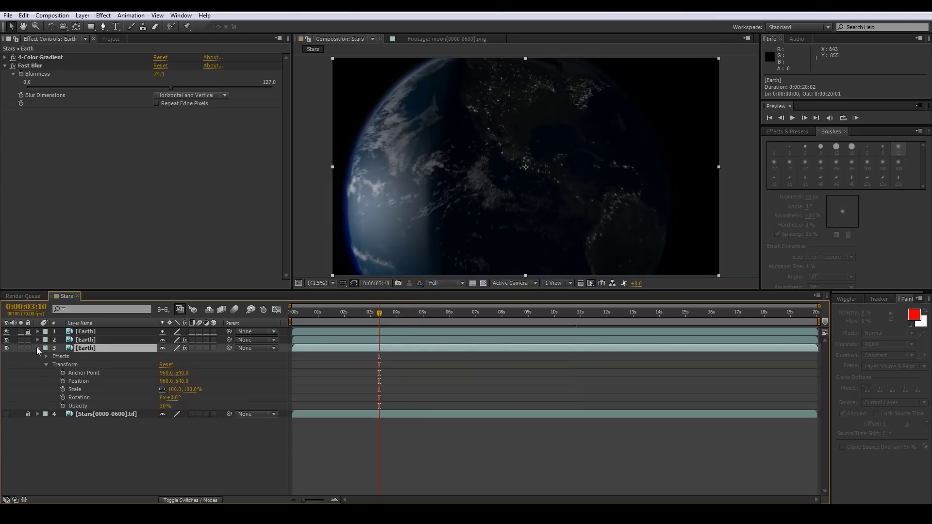
left_click(37, 348)
Step: Duplicate the second Earth layer with the gradient and move the copy to the top of the layer stack
left_click(83, 340)
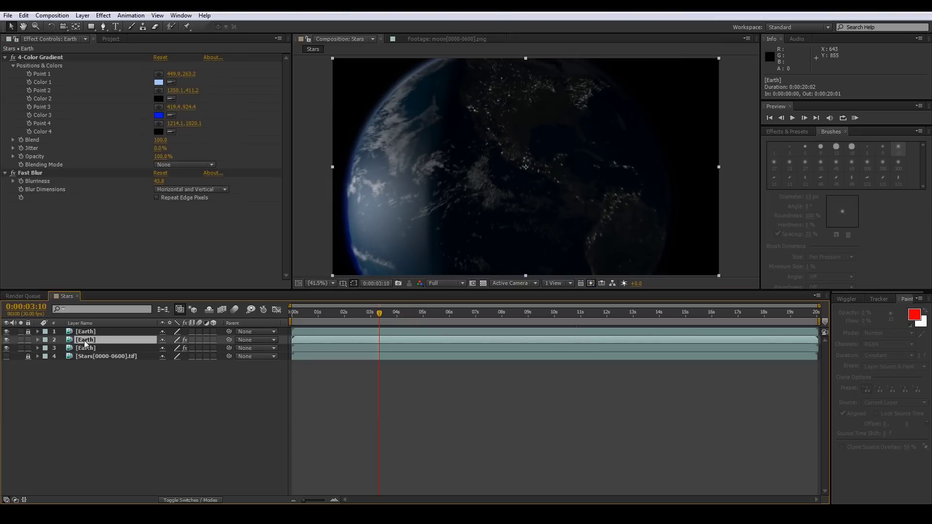
key("ctrl+d")
left_click_drag(84, 340, 86, 328)
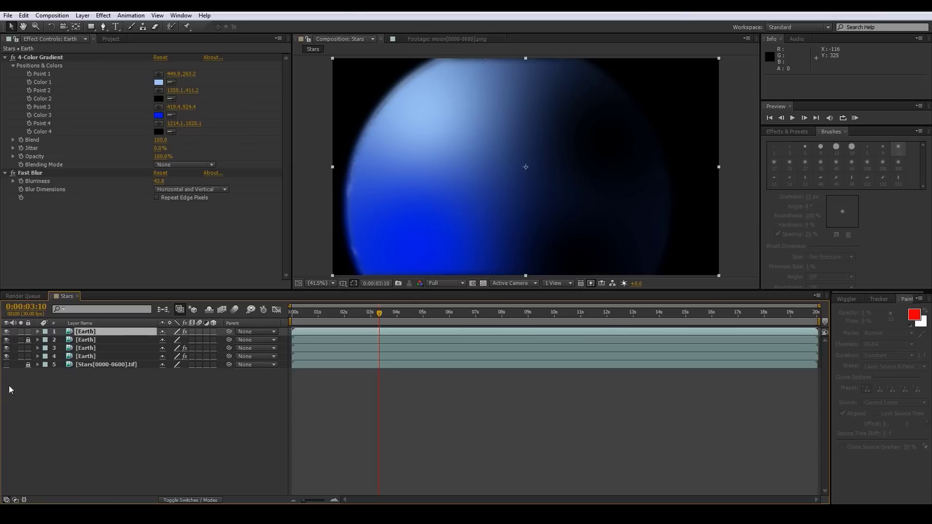
Step: Set the blending mode of the top gradient Earth layer and the two lower Earth glow layers to Screen
right_click(92, 332)
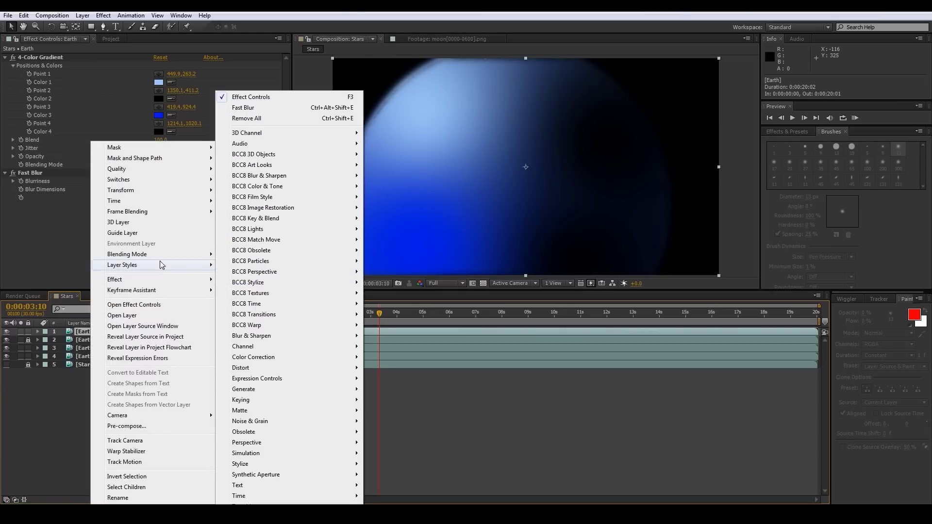
mouse_move(175, 260)
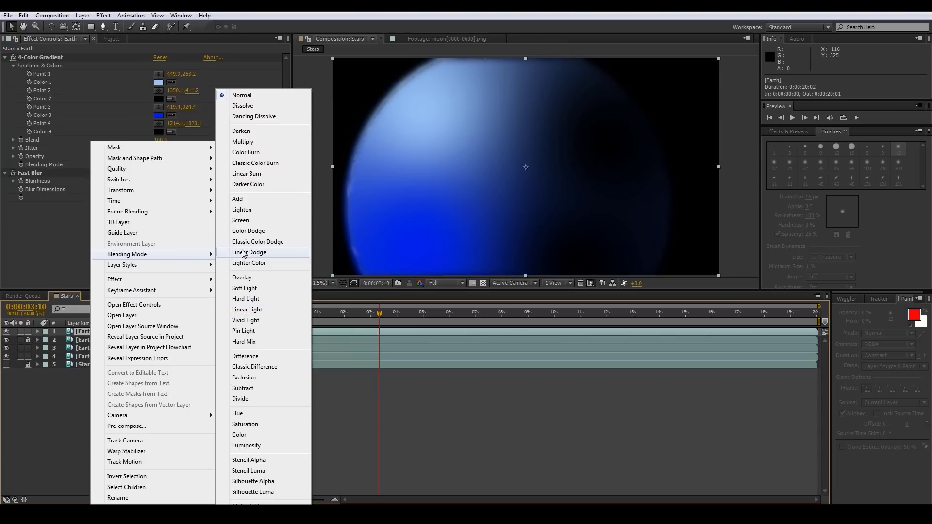
left_click(241, 220)
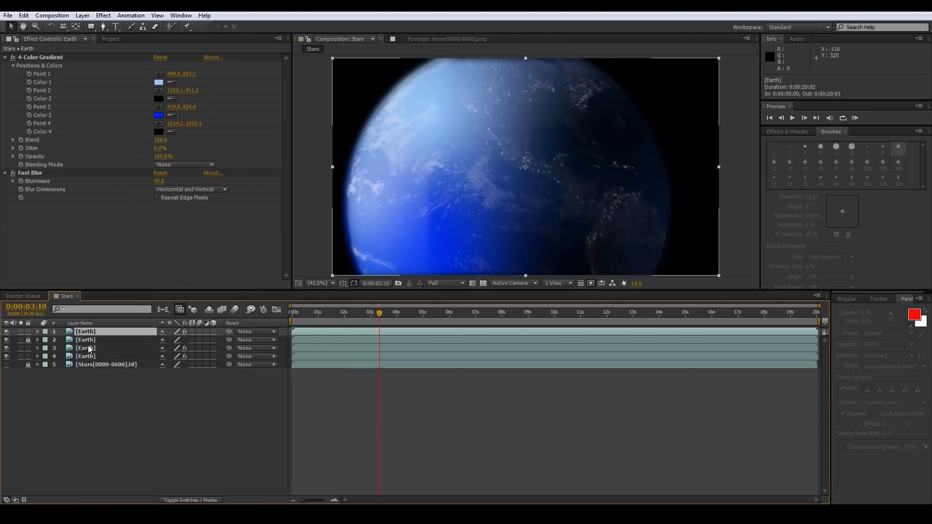
left_click(88, 346)
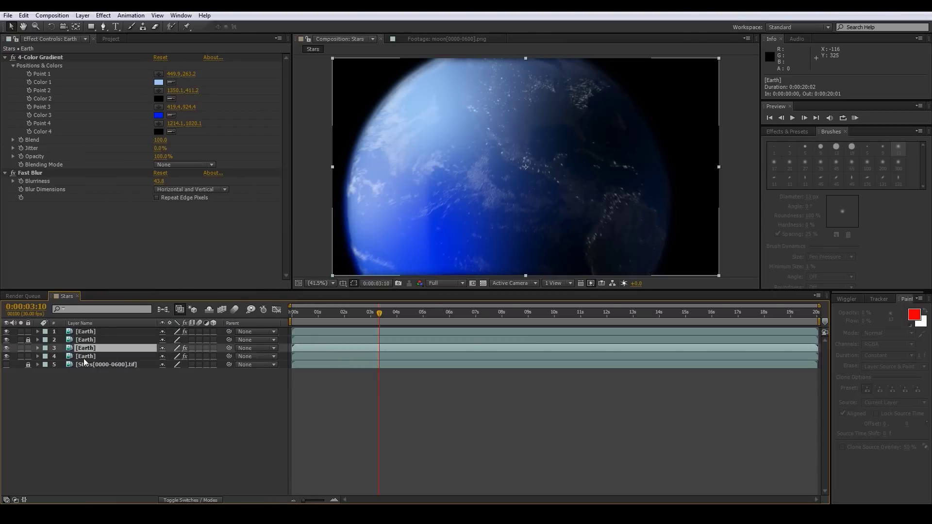
left_click(84, 357, "ctrl")
right_click(89, 353)
mouse_move(165, 252)
left_click(248, 223)
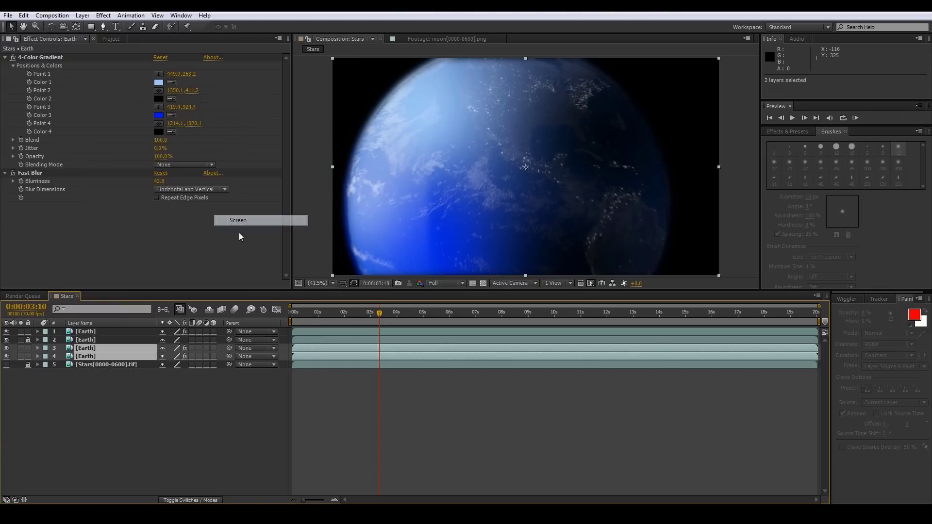
Step: Lower the top Earth layer's opacity to about 16% and check the tint across the timeline, ending at 0:00:07:00
left_click(92, 332)
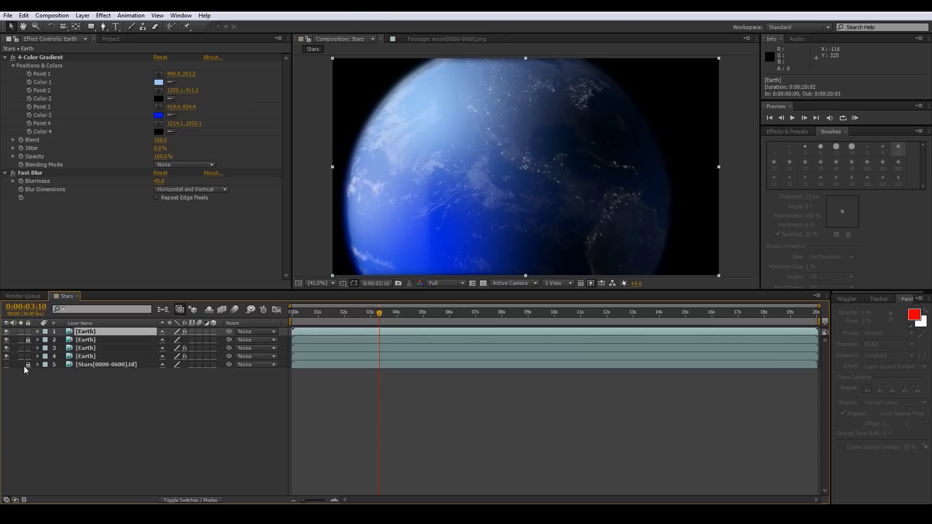
left_click(38, 332)
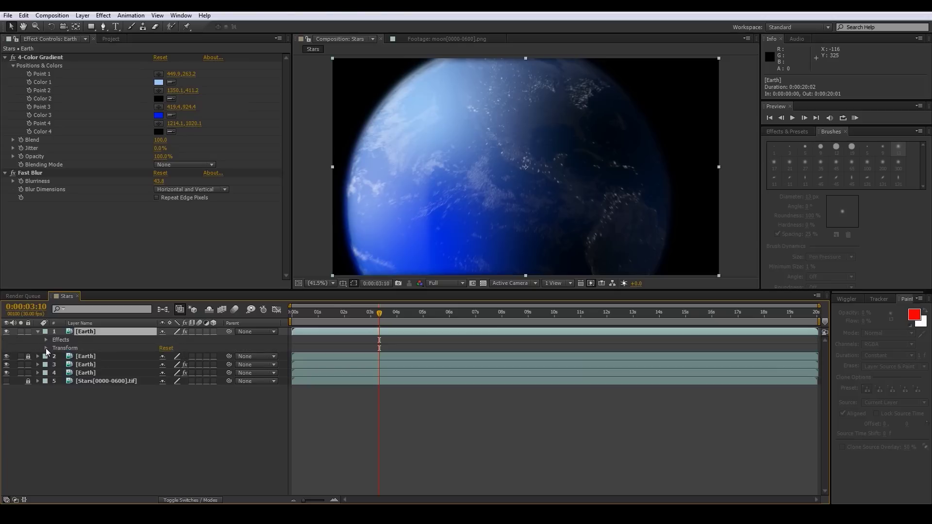
left_click(47, 348)
left_click_drag(164, 393, 121, 389)
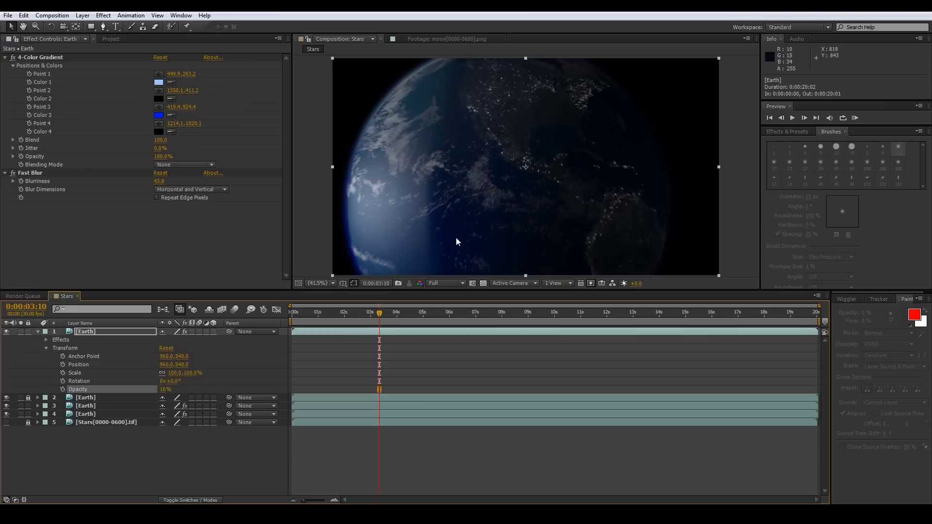
left_click_drag(375, 315, 548, 270)
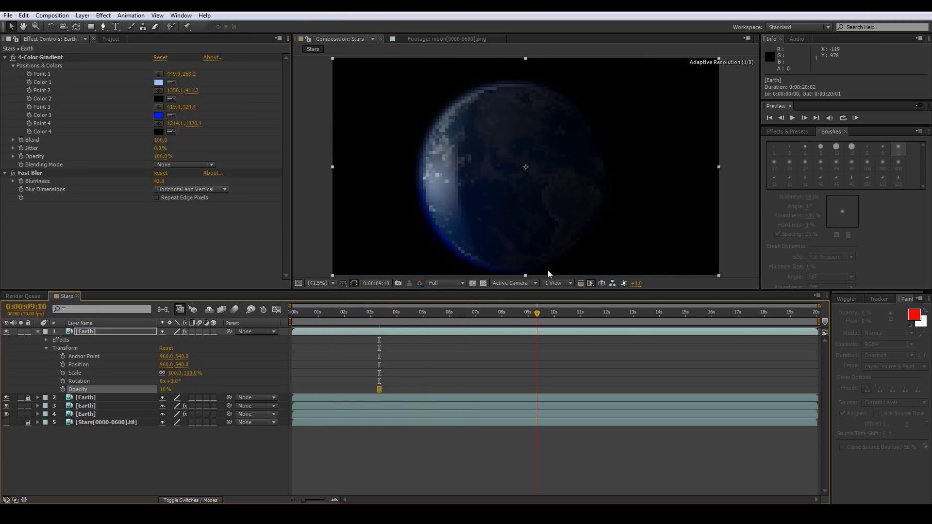
left_click_drag(539, 318, 475, 314)
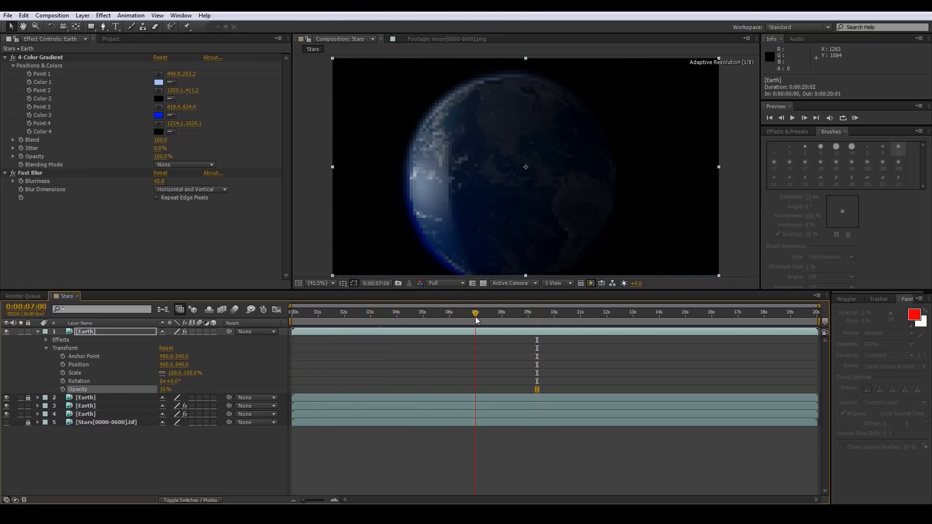
left_click(38, 331)
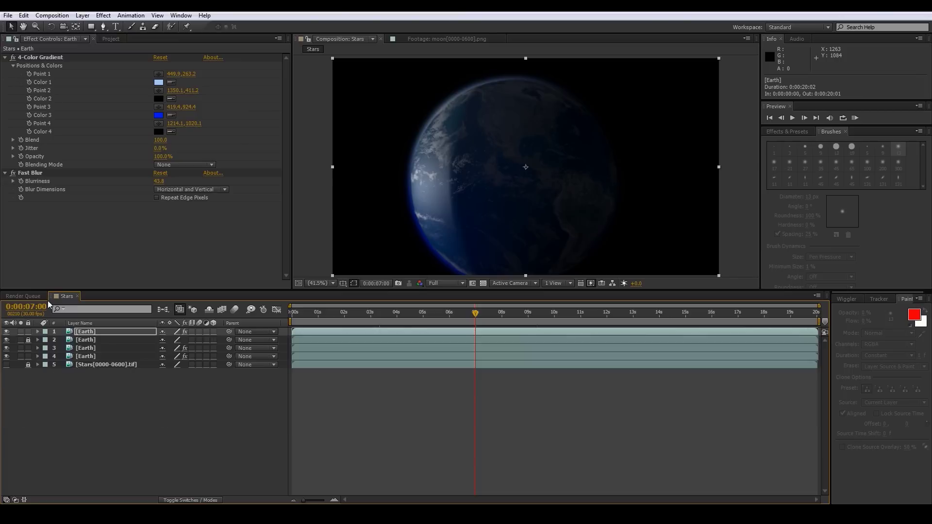
Step: Add moon[0000-0600].png as the top layer of the Stars composition and go to 0:00:09:11
left_click(109, 38)
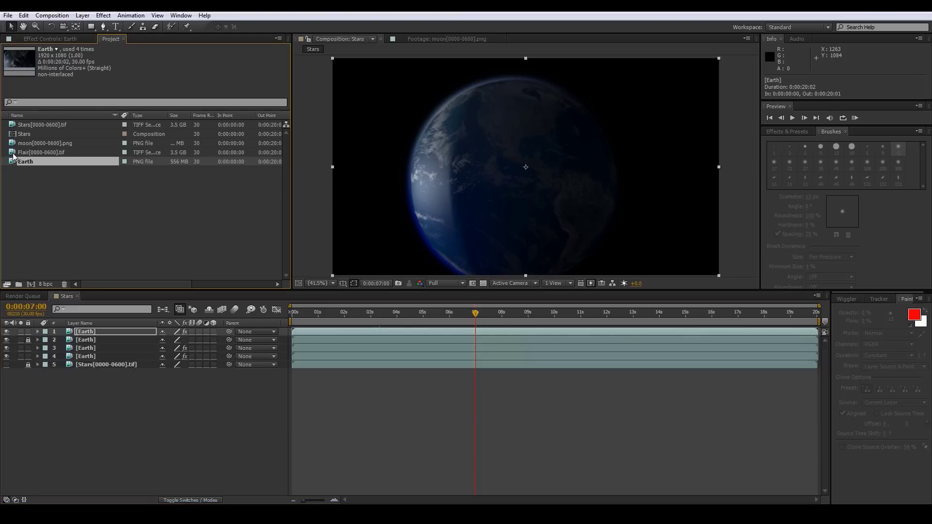
left_click_drag(13, 144, 99, 322)
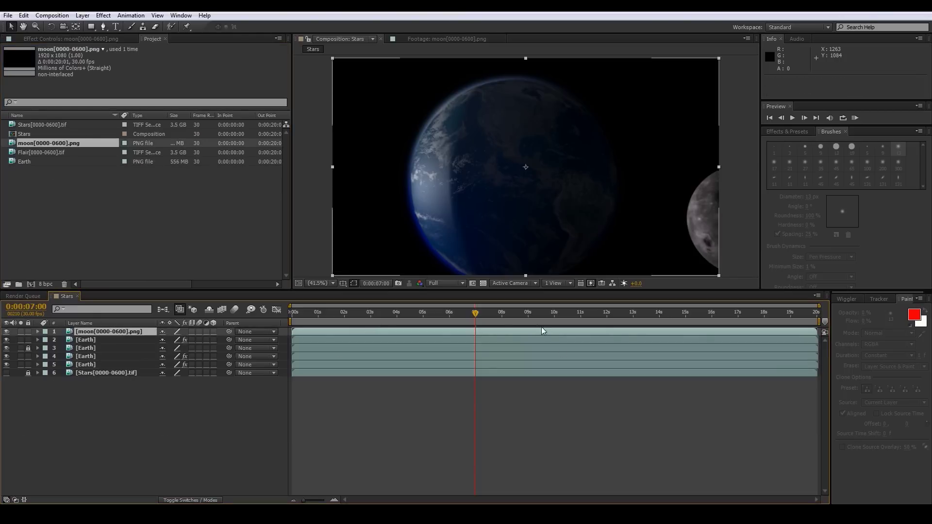
left_click_drag(476, 317, 524, 316)
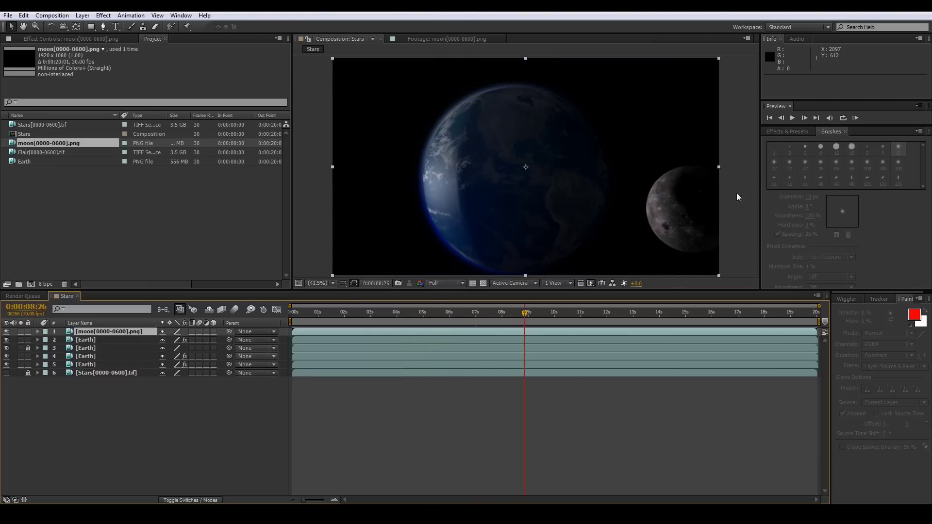
left_click(538, 314)
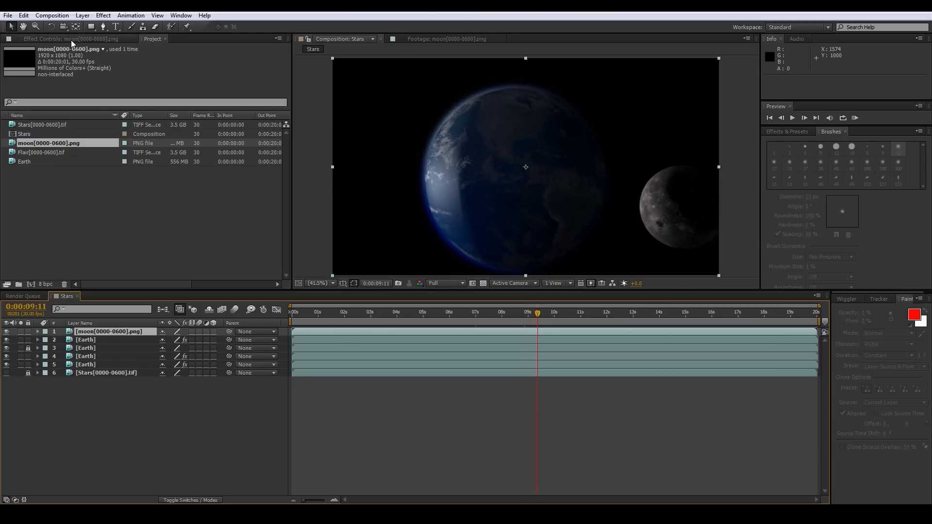
Step: Apply the Curves color correction effect to the moon[0000-0600].png layer
left_click(76, 331)
left_click(79, 38)
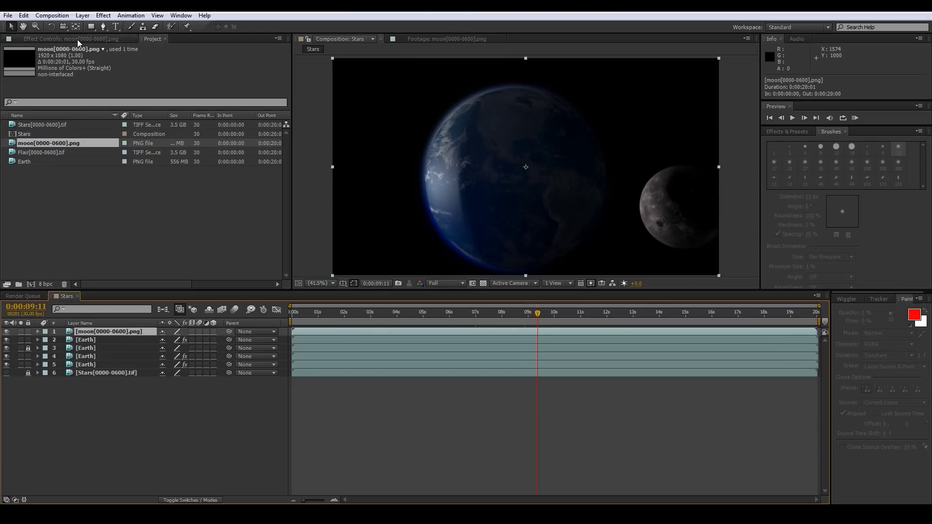
right_click(54, 151)
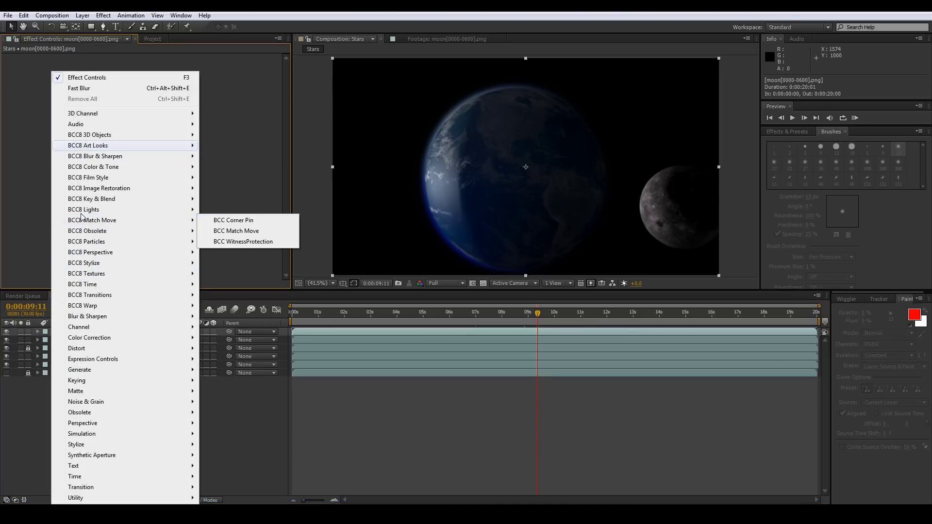
mouse_move(79, 267)
mouse_move(88, 341)
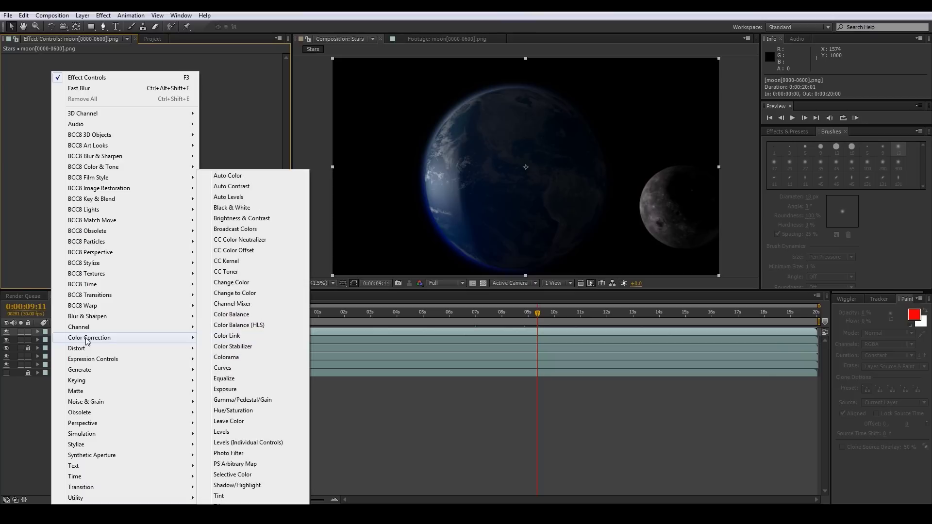
left_click(229, 368)
Step: Shape the moon layer's RGB curve with several points that lift the shadows and midtones while holding back the highlights
left_click_drag(71, 119, 65, 111)
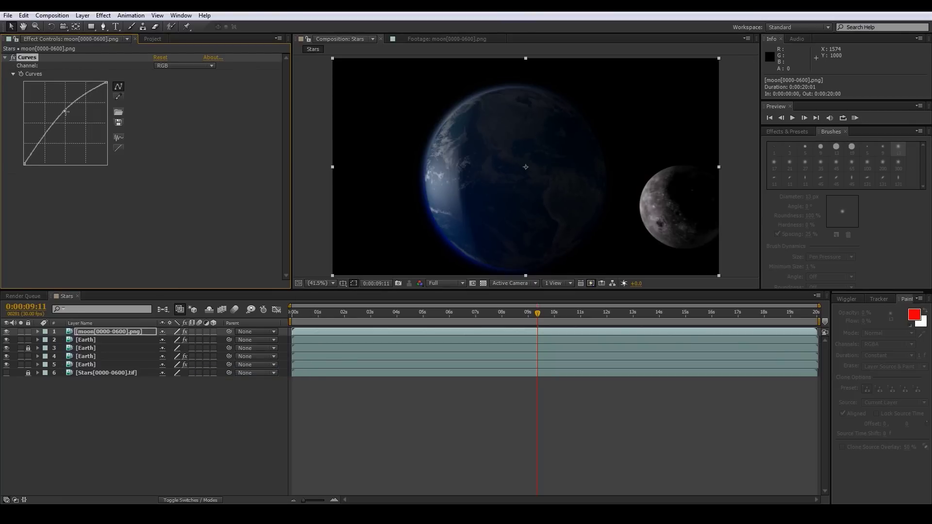
left_click_drag(31, 153, 27, 152)
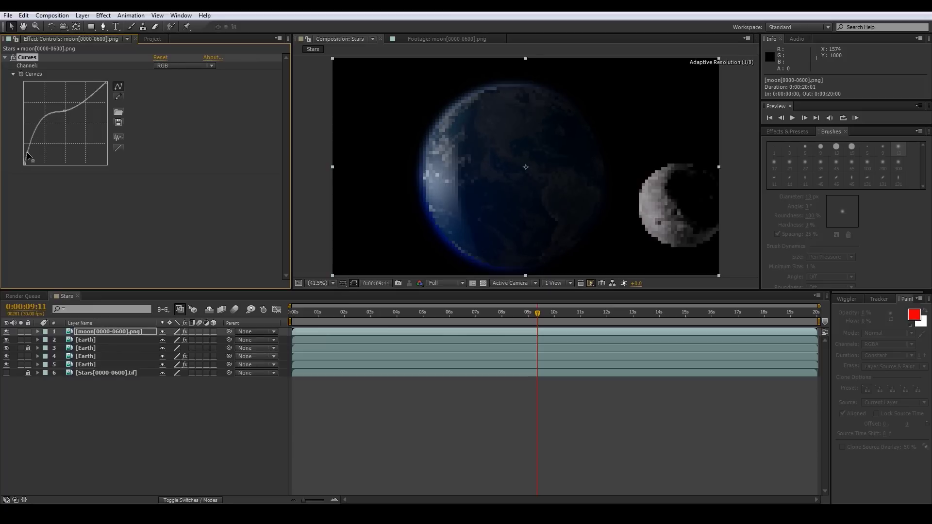
left_click_drag(44, 117, 40, 140)
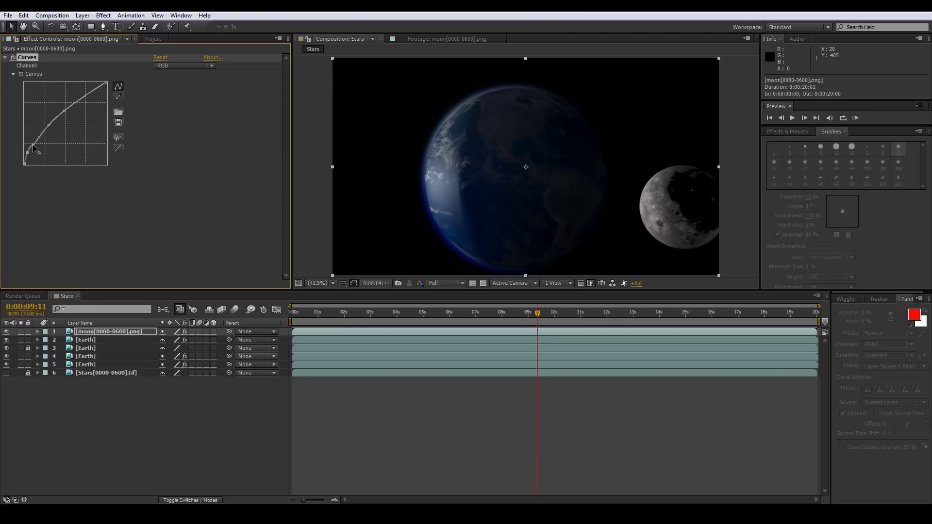
mouse_move(63, 113)
left_mouse_down()
mouse_move(83, 95)
mouse_move(54, 123)
mouse_move(62, 118)
left_mouse_up()
left_click_drag(34, 146, 40, 140)
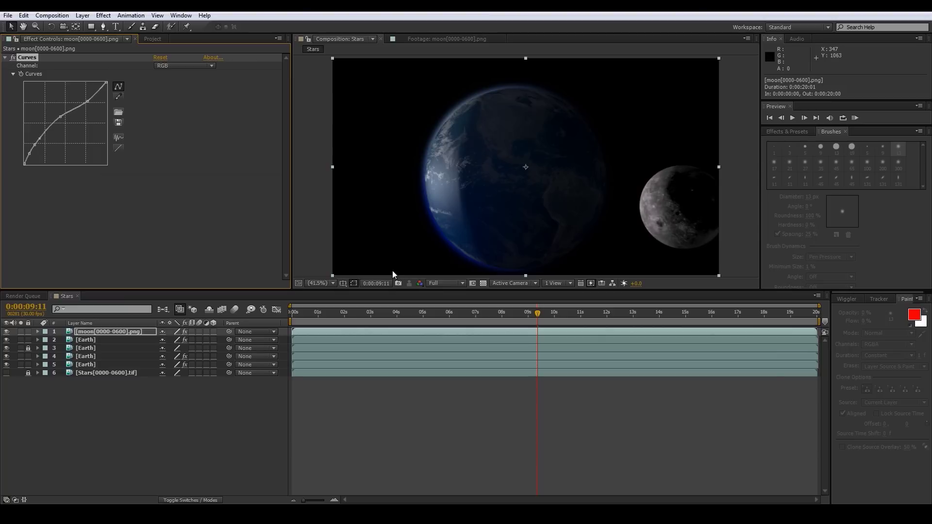
Step: Go to 0:00:10:16 and duplicate the moon layer with its Curves effect
left_click(314, 285)
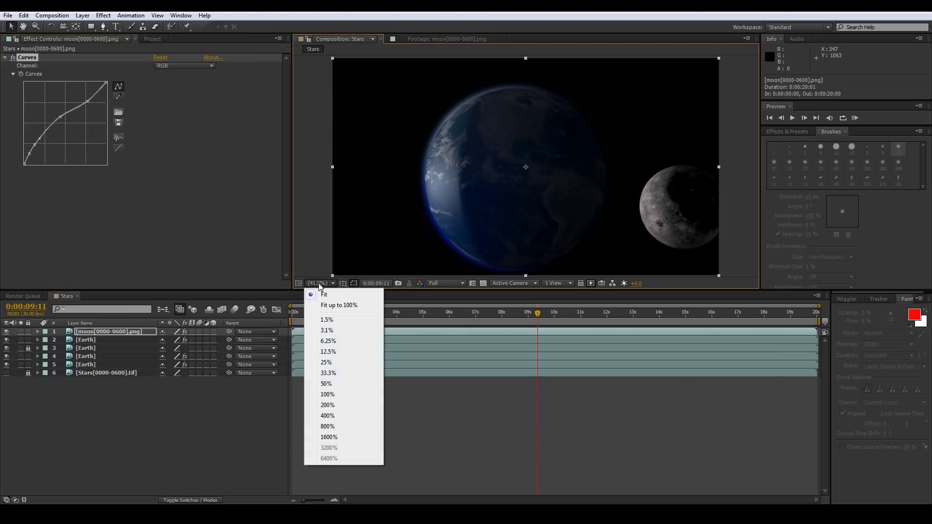
left_click(330, 394)
key("h")
left_click_drag(680, 210, 506, 168)
key("v")
left_click_drag(561, 182, 555, 196)
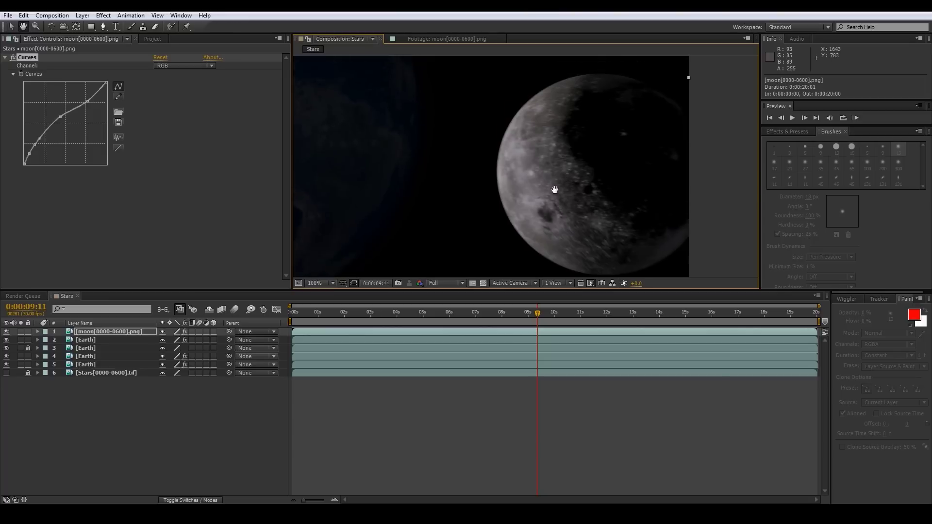
left_click_drag(537, 313, 569, 316)
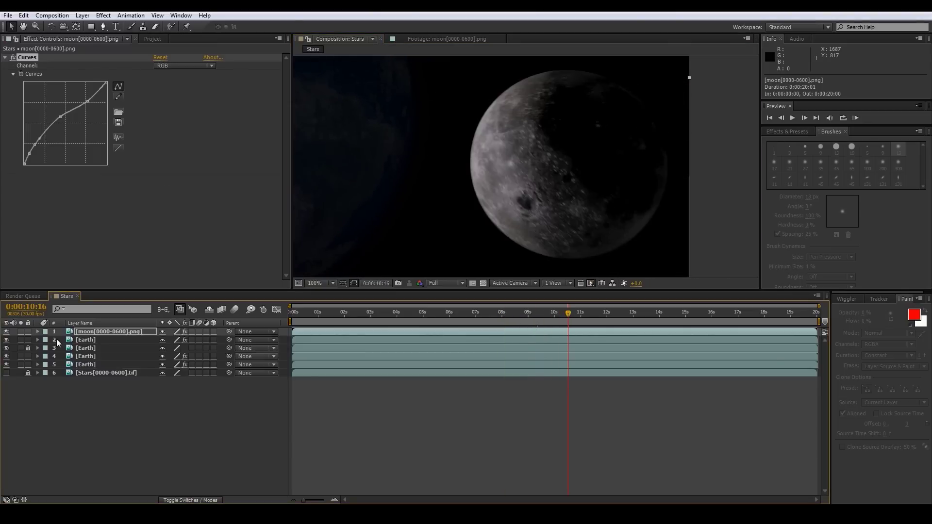
left_click(70, 331)
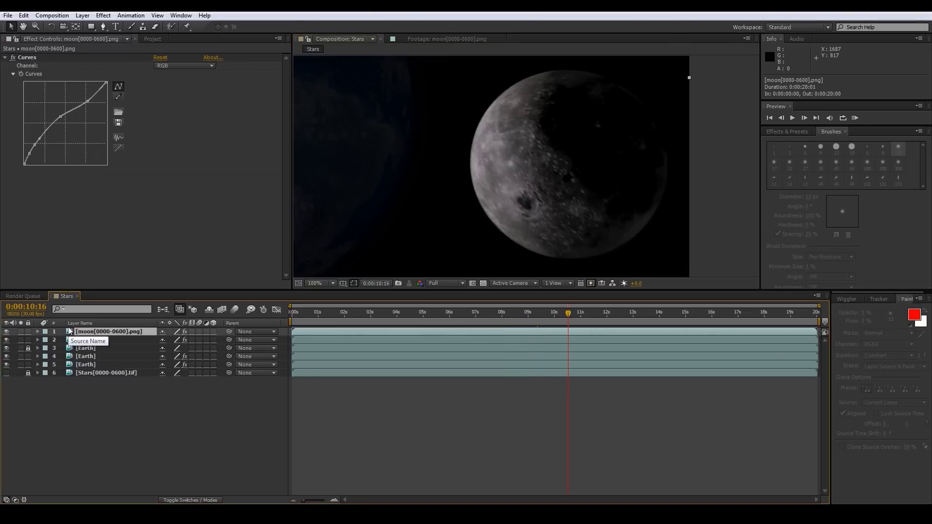
key("ctrl+v")
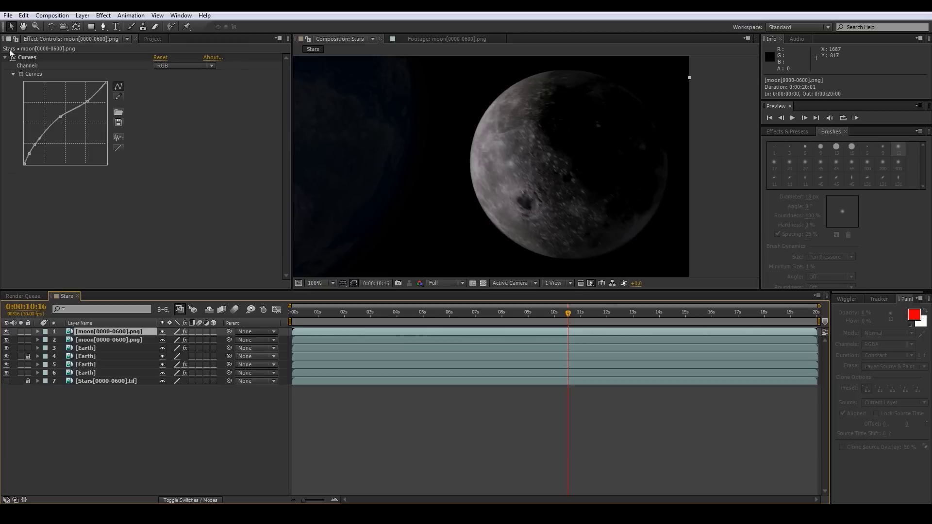
Step: Reshape the top moon copy's RGB curve into a steep, strongly raised arc to brighten it
left_click_drag(88, 104, 42, 142)
left_click_drag(74, 83, 80, 92)
mouse_move(42, 144)
left_mouse_down()
mouse_move(30, 119)
mouse_move(35, 133)
left_mouse_up()
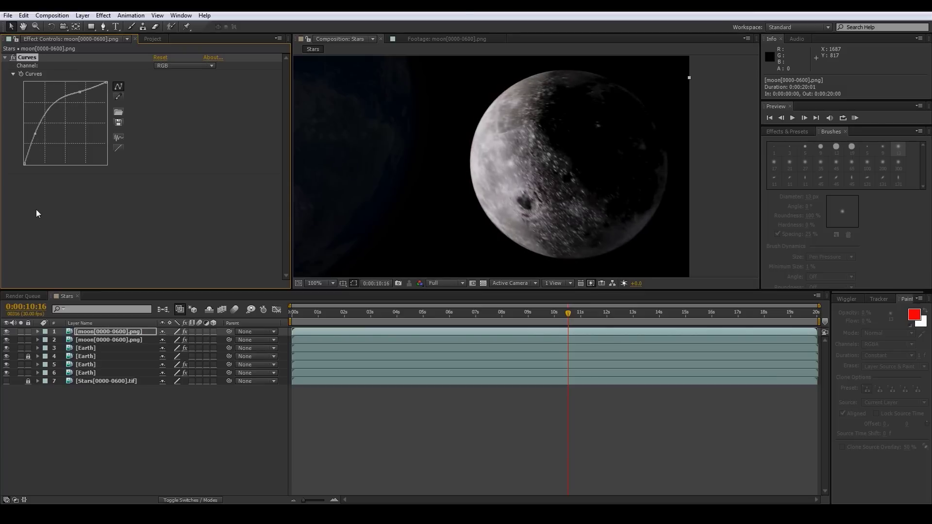
Step: Add Fast Blur to the top moon layer with Repeat Edge Pixels on and Blurriness about 54, viewed at 0:00:09:20
right_click(36, 213)
mouse_move(98, 287)
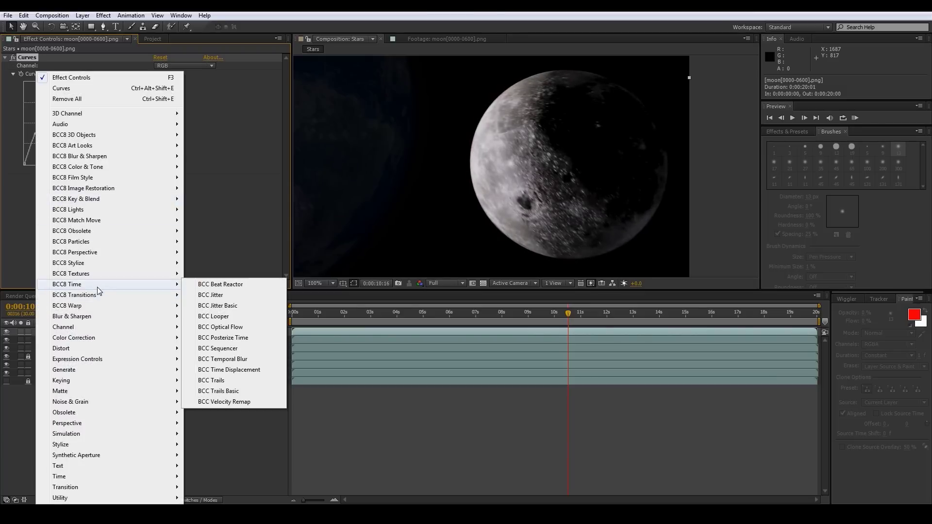
mouse_move(121, 319)
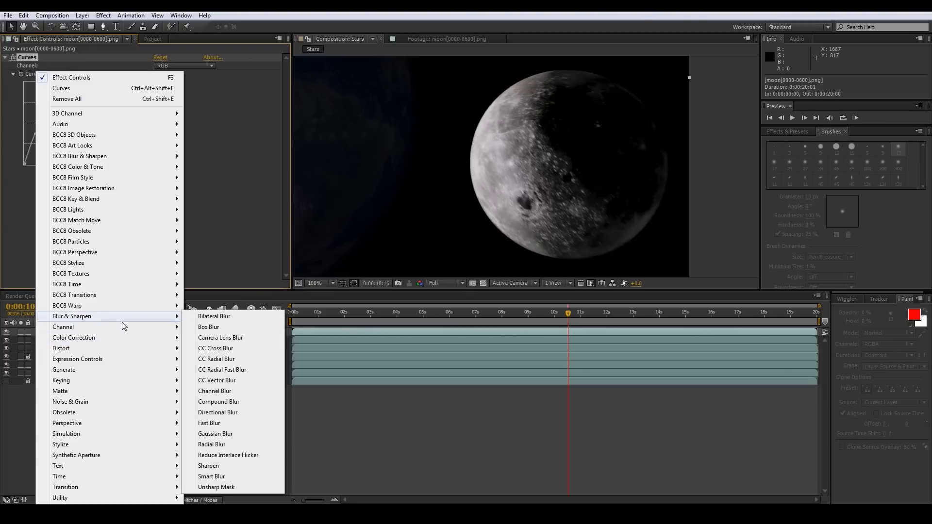
left_click(231, 425)
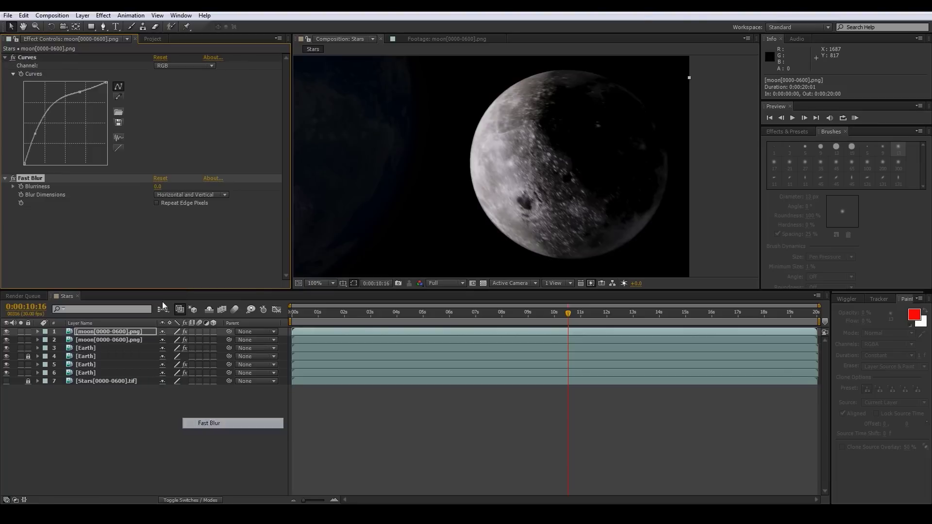
left_click(13, 187)
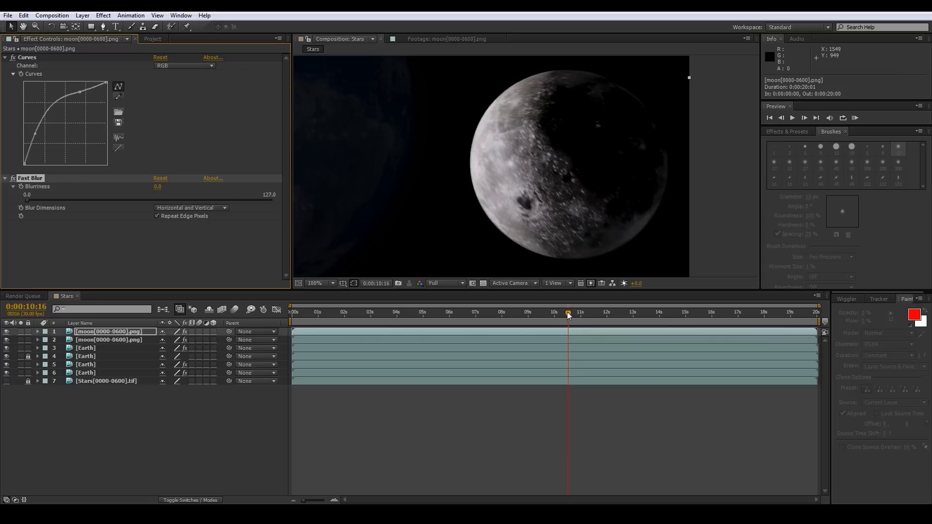
mouse_move(555, 316)
left_mouse_down()
mouse_move(496, 320)
mouse_move(546, 316)
left_mouse_up()
left_click_drag(29, 201, 132, 201)
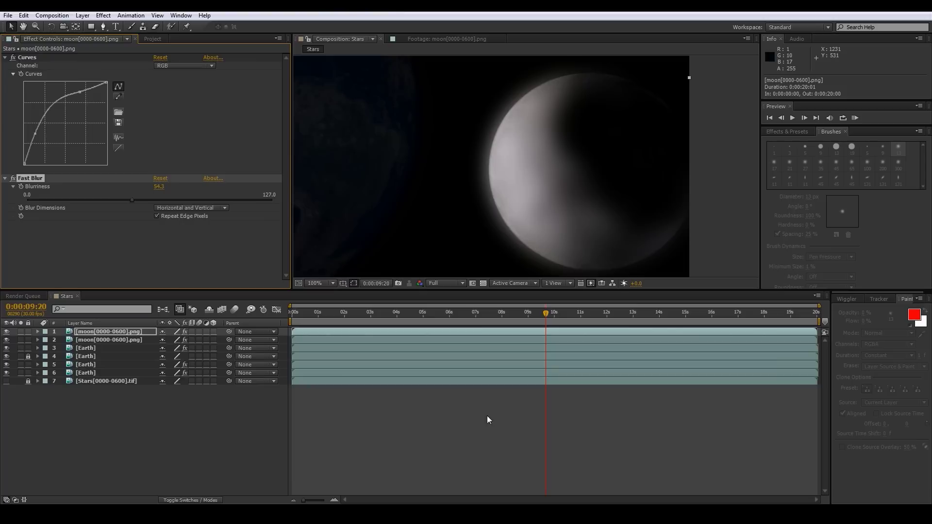
Step: Set the blurred top moon layer's blending mode to Screen and lower its opacity to about 32%
right_click(106, 331)
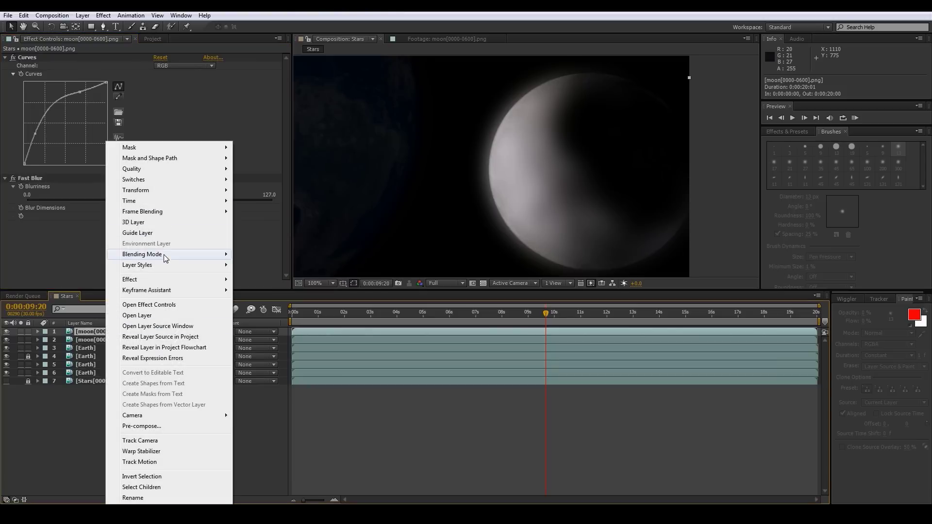
mouse_move(212, 255)
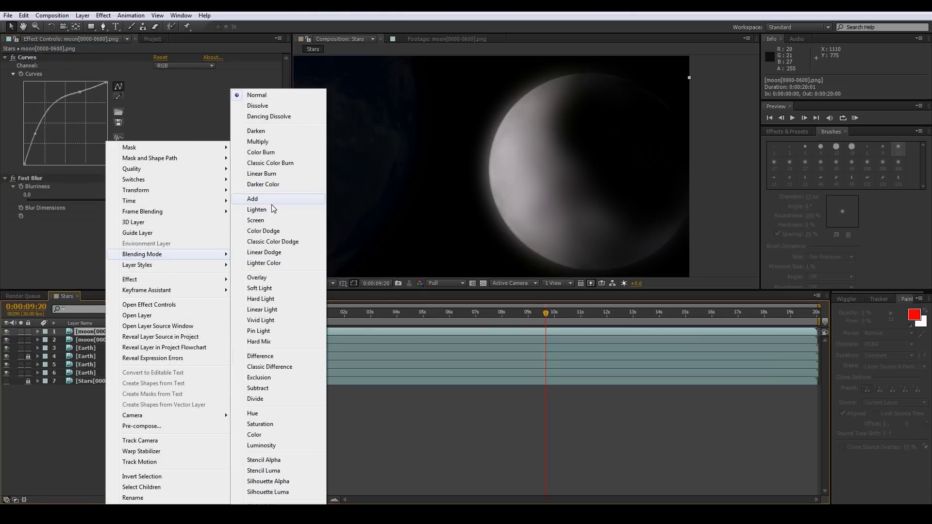
left_click(273, 221)
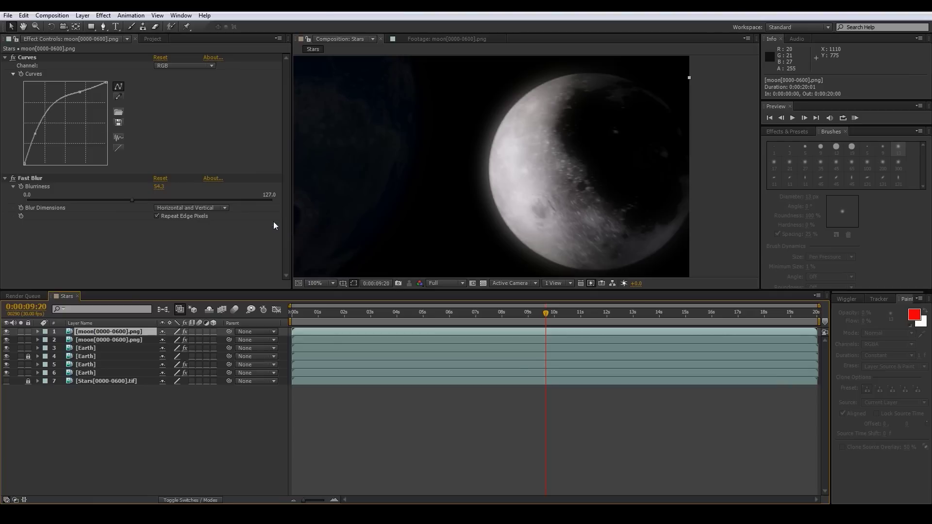
left_click(37, 332)
left_click(46, 348)
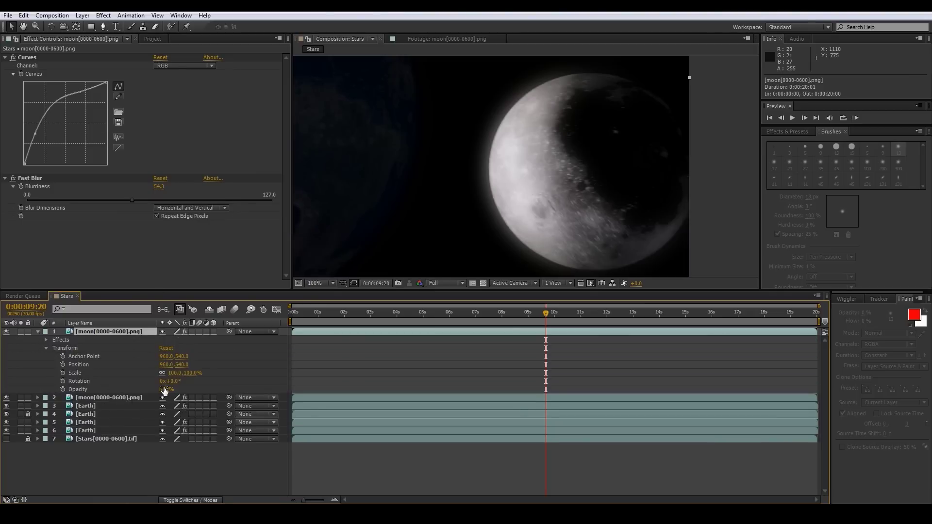
left_click_drag(165, 391, 140, 396)
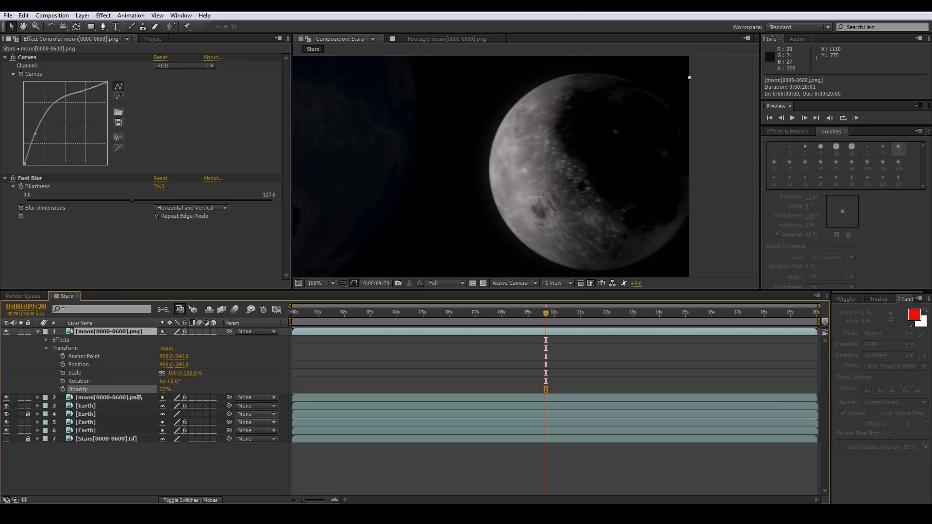
Step: Duplicate the blurred moon layer and move one copy below the sharp moon layer, just above the Earth layers
left_click(38, 332)
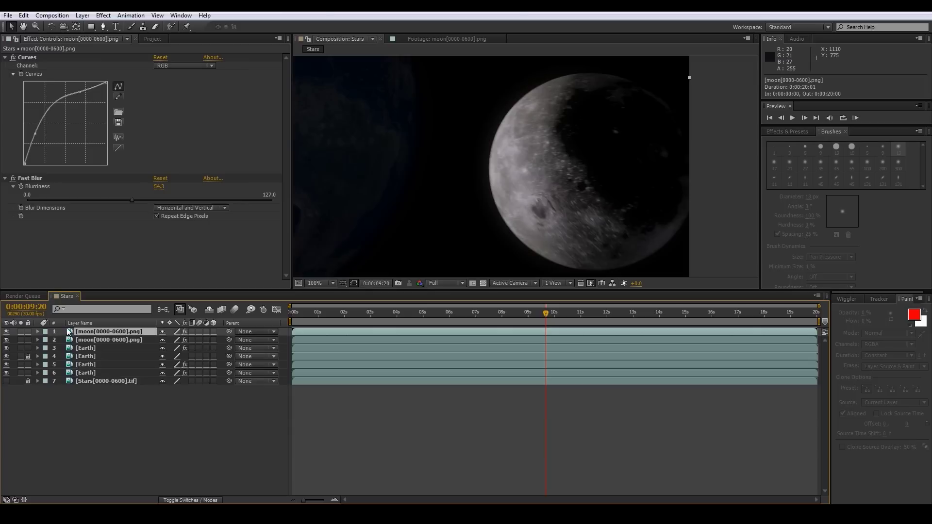
key("ctrl+d")
left_click_drag(68, 332, 67, 354)
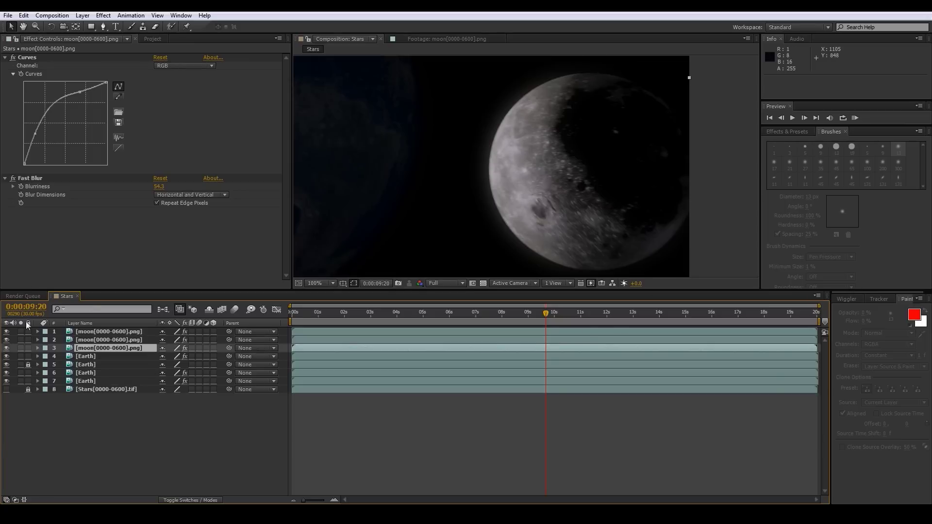
Step: Compare the moon with its glow layers hidden and shown in the full frame, ending at 0:00:11:16
left_click(319, 283)
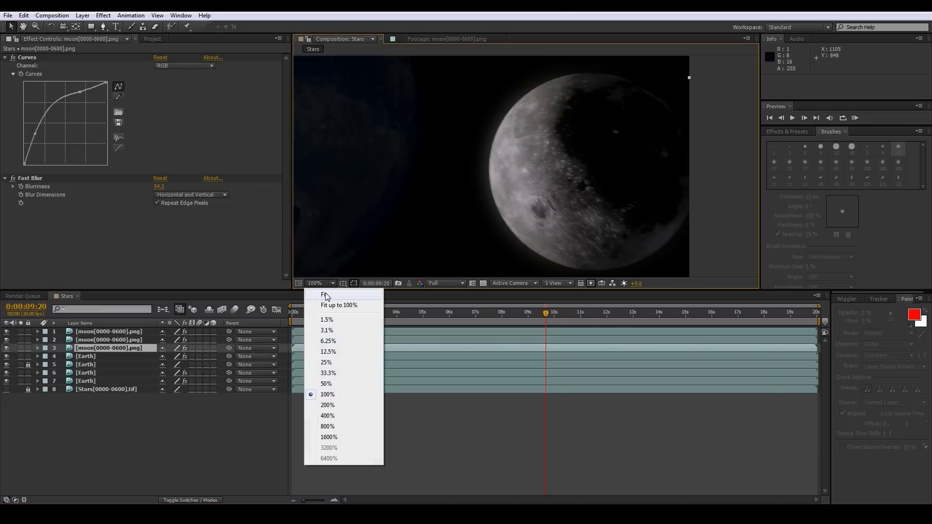
left_click(326, 292)
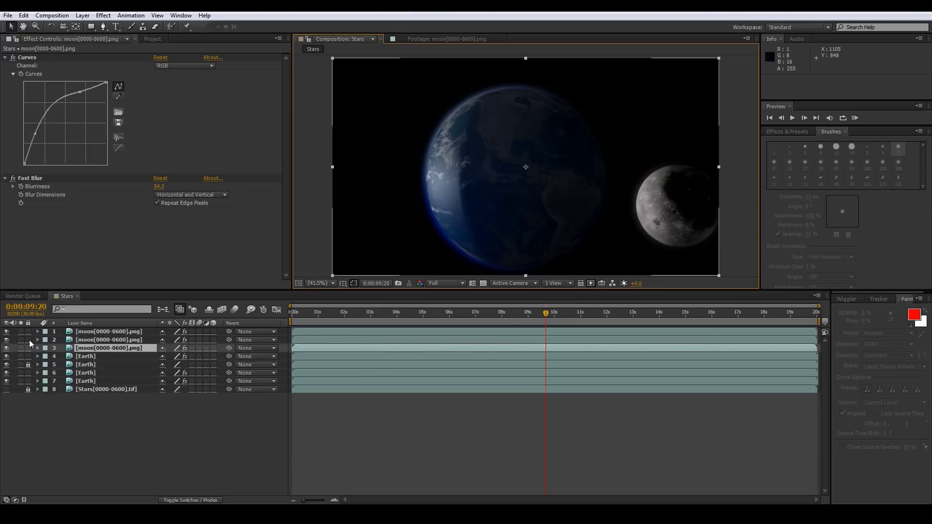
left_click(7, 348)
left_click(6, 332)
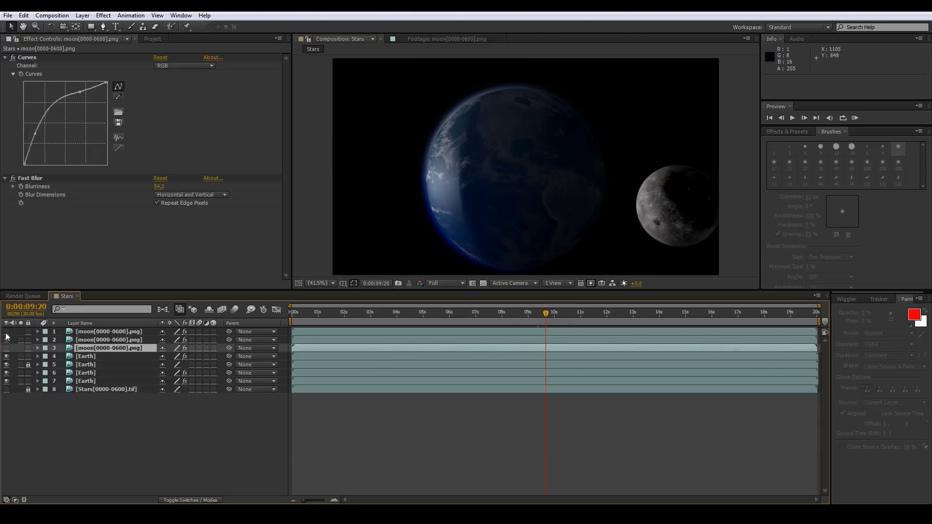
left_click(7, 332)
left_click(6, 340)
left_click(7, 348)
left_click_drag(474, 320, 594, 314)
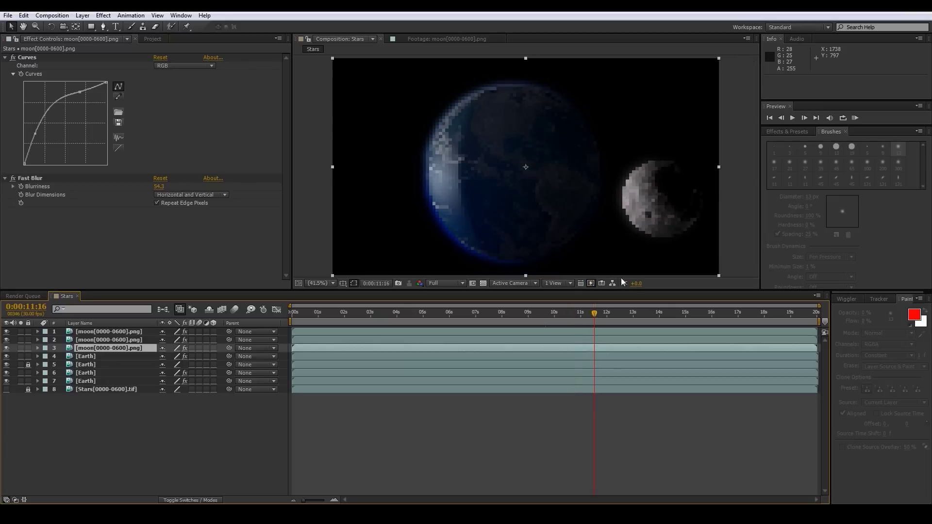
Step: Add Flair[0000-0600].tif to the Stars composition between the lowest Earth layer and the Stars layer
left_click(5, 57)
left_click(152, 39)
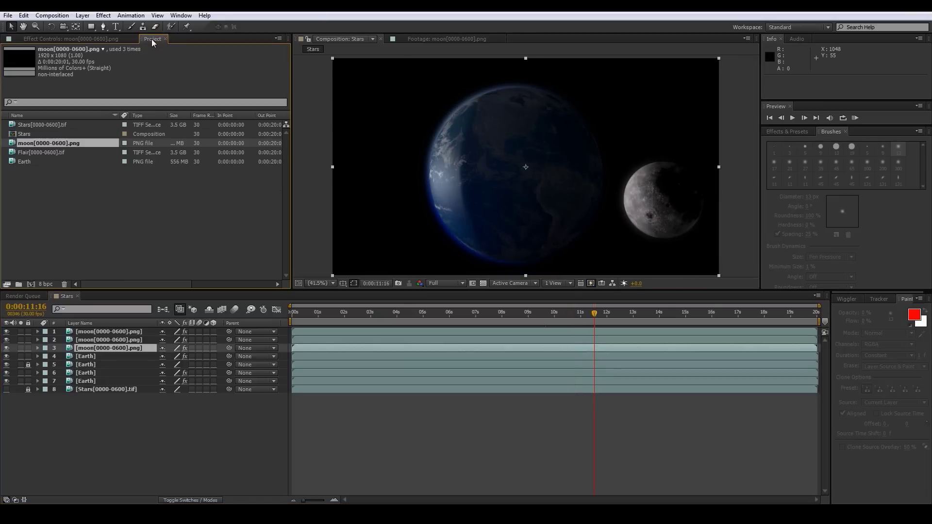
left_click_drag(14, 153, 90, 386)
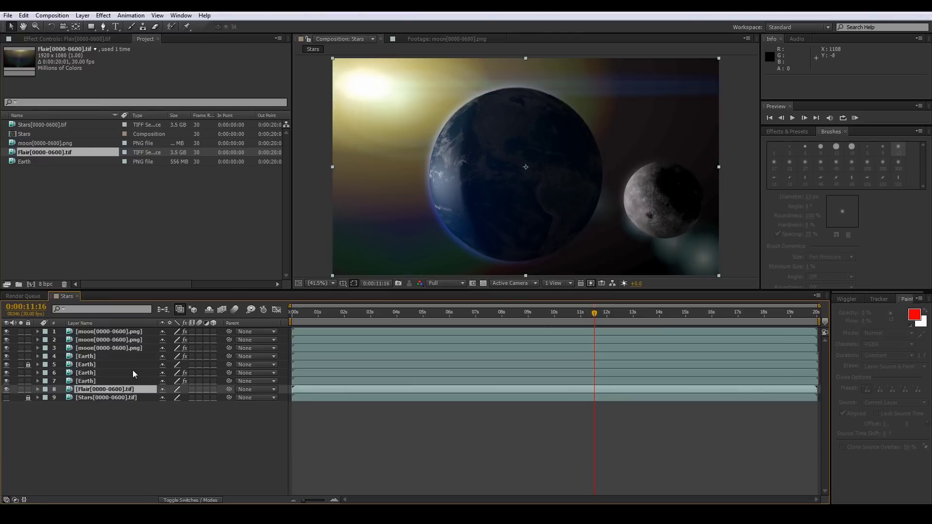
Step: Set the Flair layer's blending mode to Screen with the Stars layer shown, and return to 0:00:00:00
right_click(68, 392)
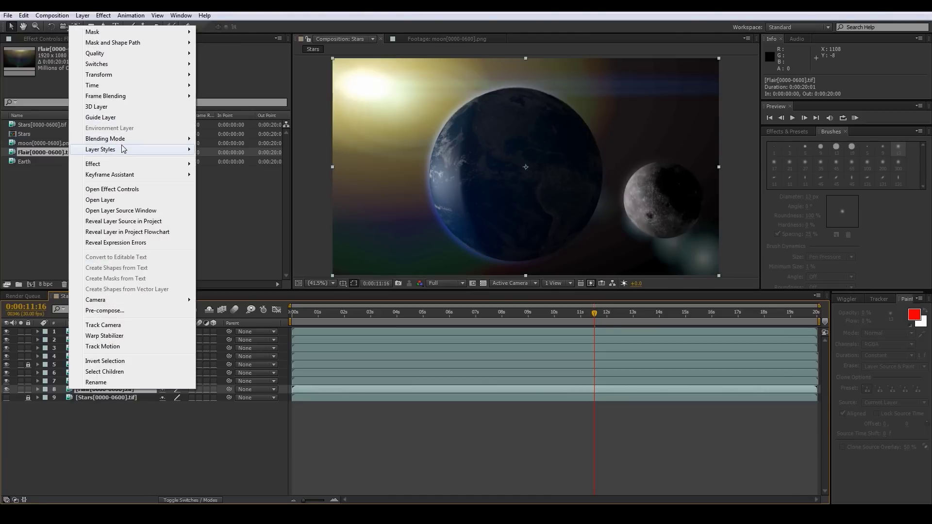
mouse_move(125, 141)
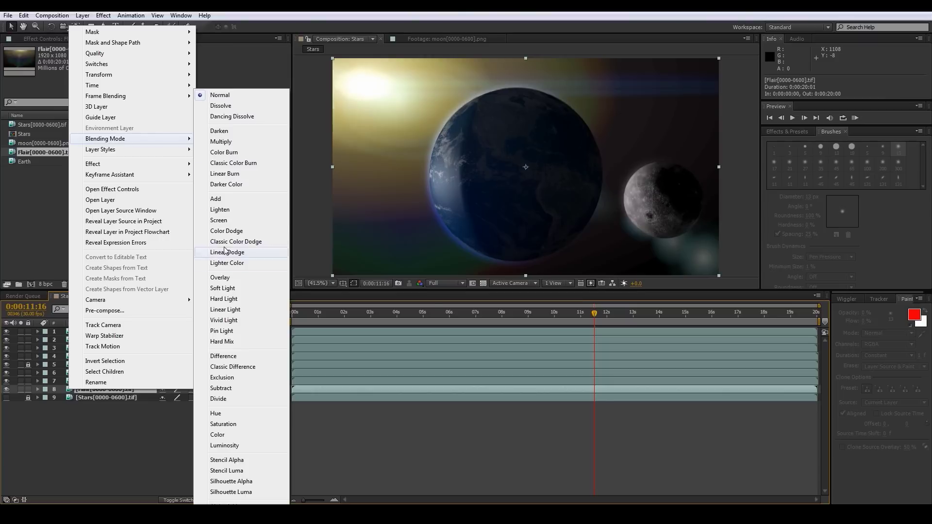
left_click(228, 221)
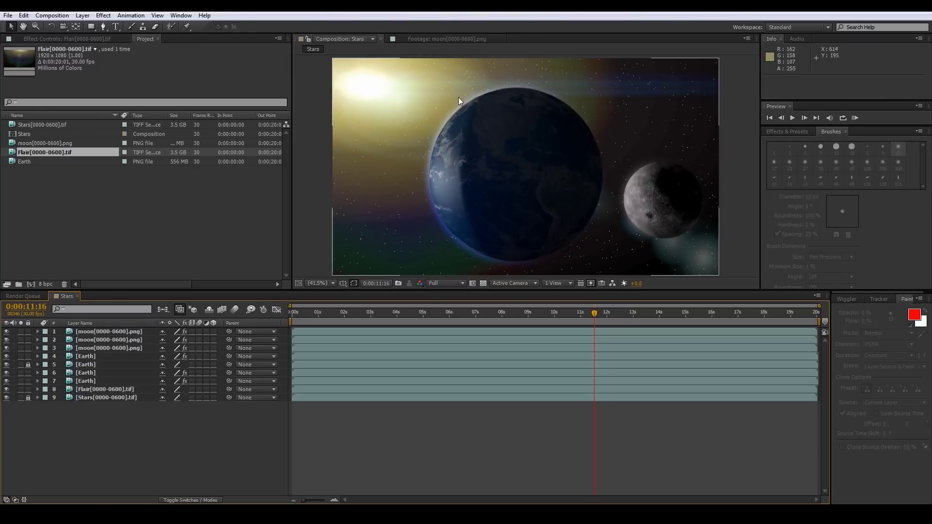
left_click_drag(597, 311, 285, 316)
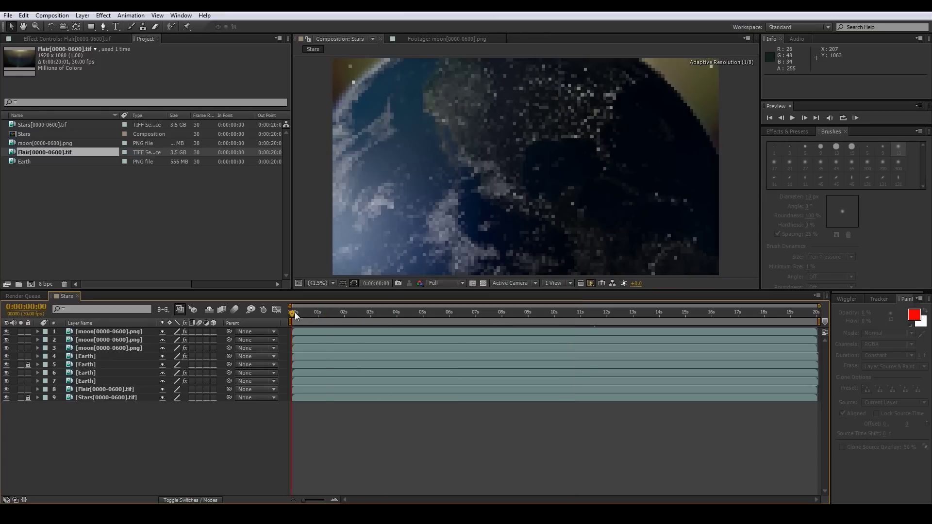
Step: Duplicate the Flair layer in the Stars composition
key("space")
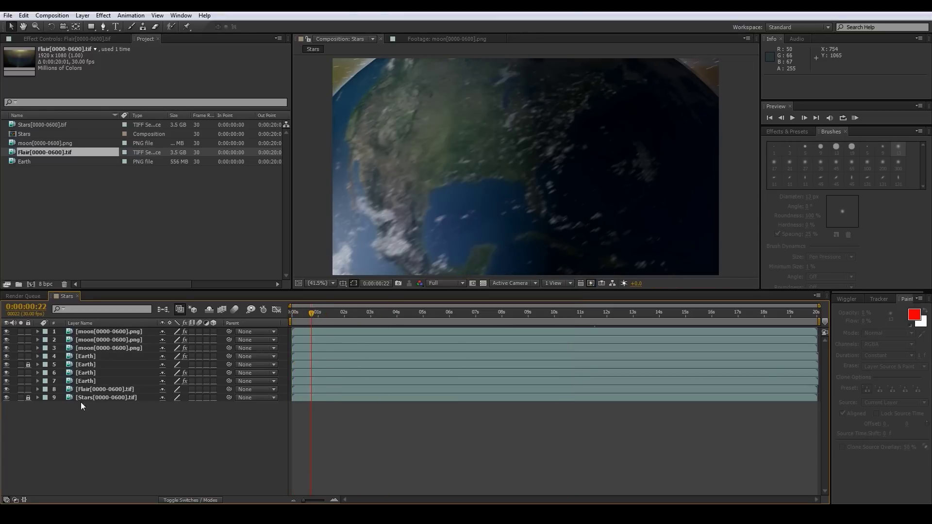
left_click(72, 391)
key("ctrl+c")
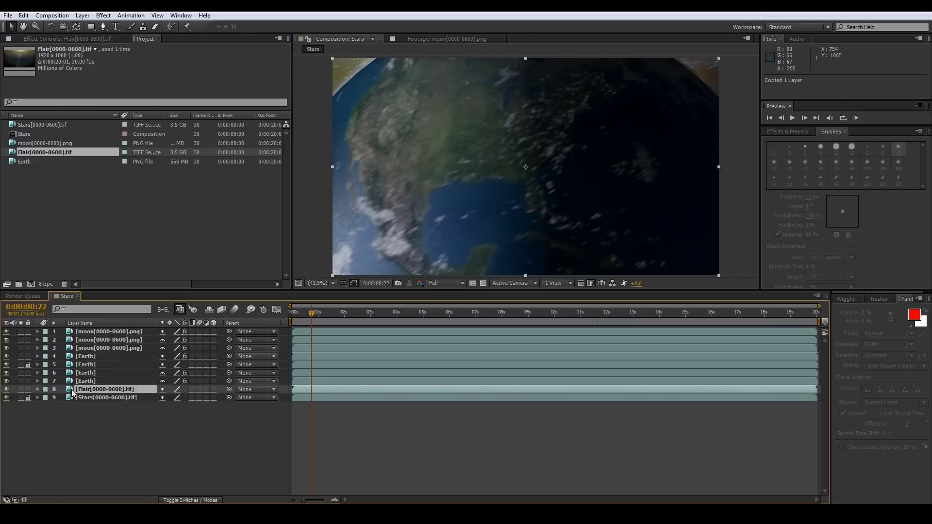
key("ctrl+v")
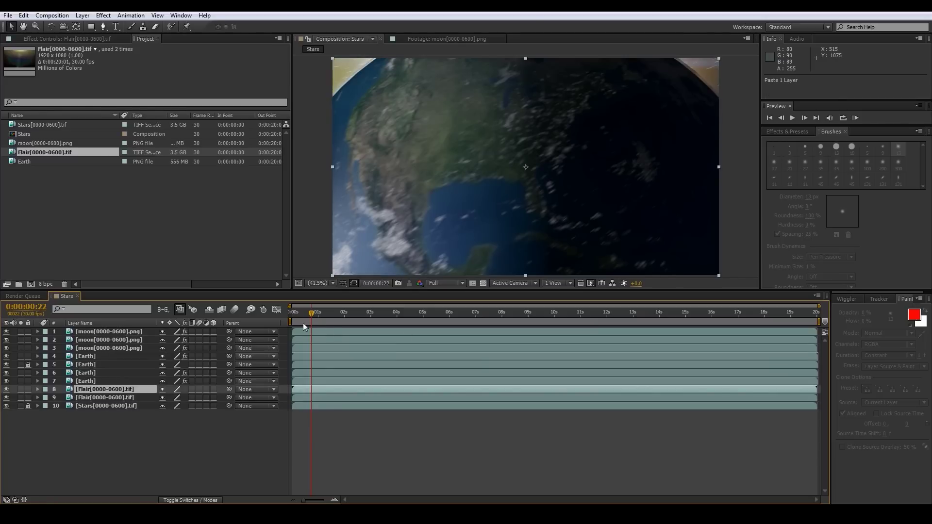
Step: Hide the lower Flair layer and move its copy to the top of the layer stack
left_click_drag(311, 313, 351, 311)
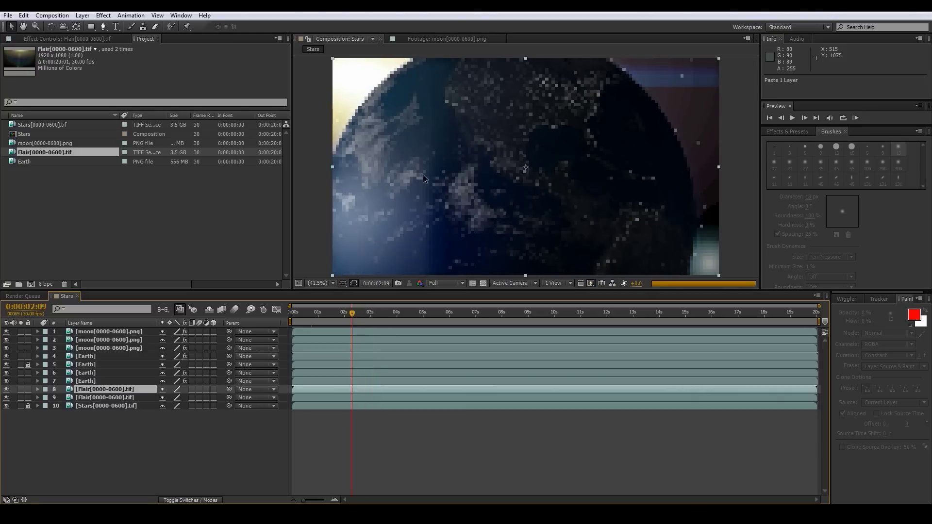
left_click(7, 398)
left_click_drag(352, 311, 345, 311)
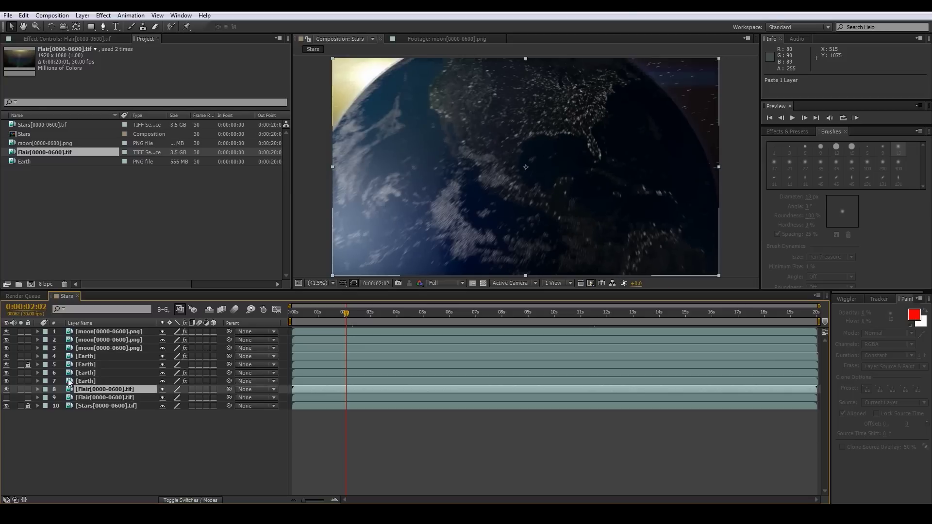
left_click_drag(70, 389, 71, 330)
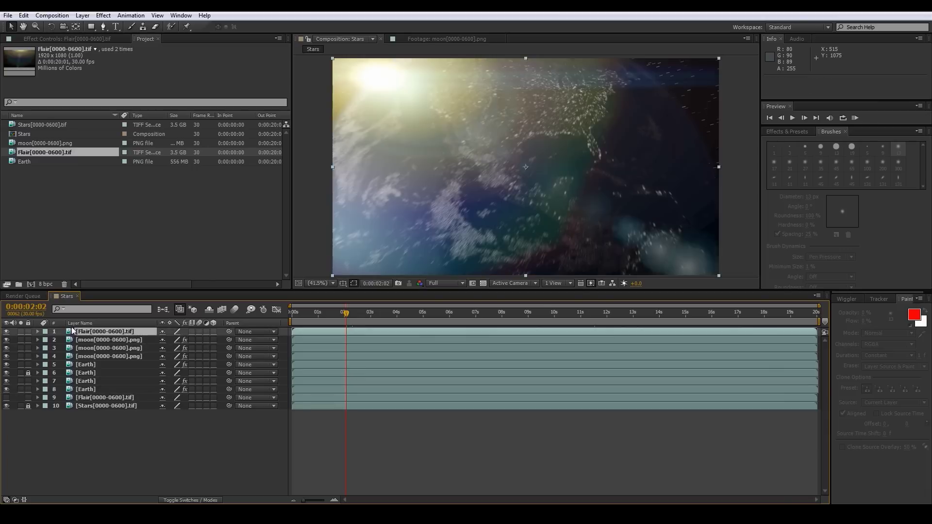
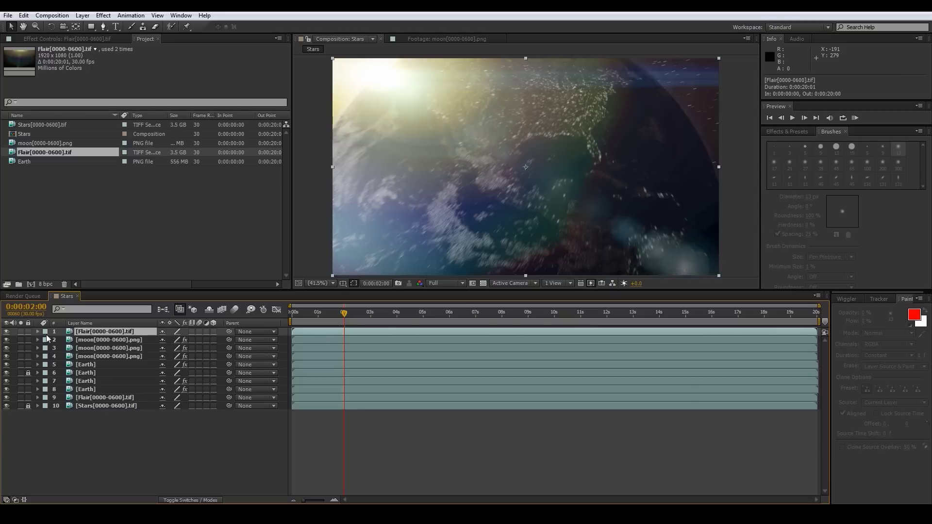
Step: Keyframe the top Flair layer's opacity at 100% at 0:00:02:00 and at 0% at 0:00:01:27
left_click(38, 332)
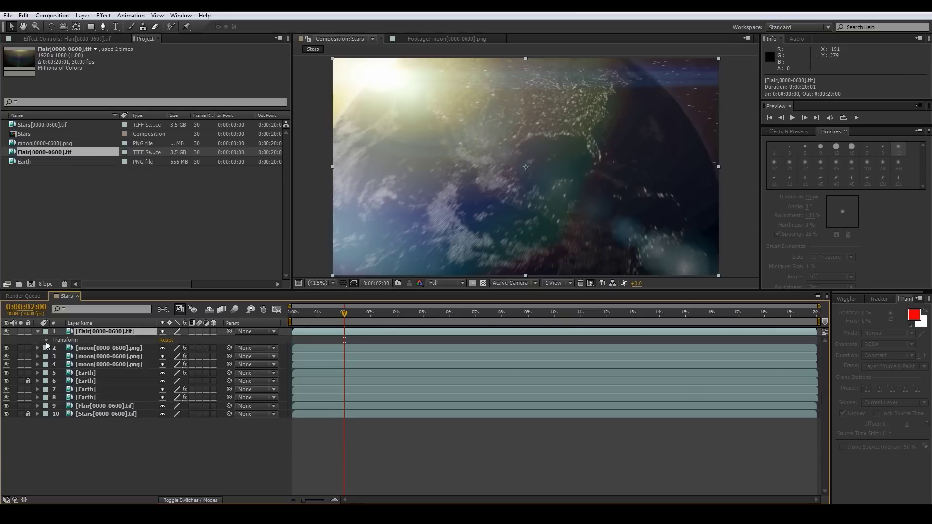
left_click(46, 341)
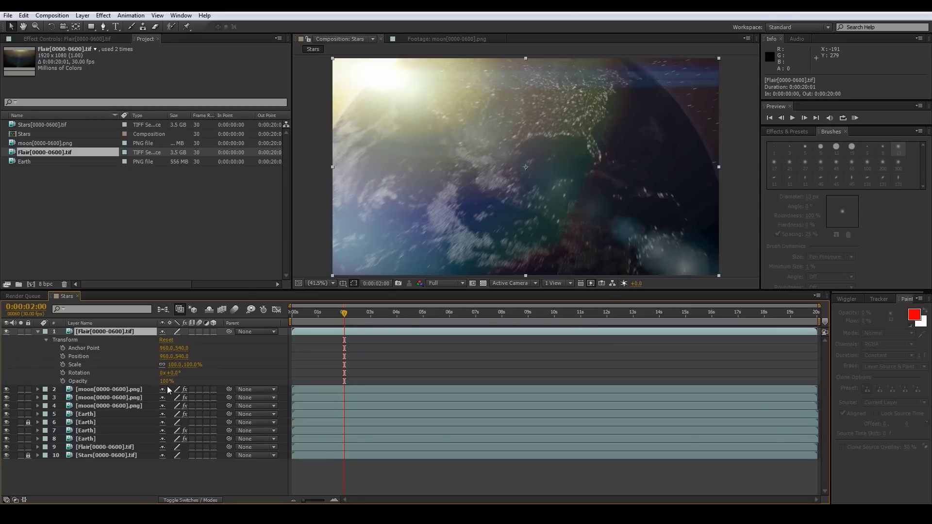
left_click(63, 381)
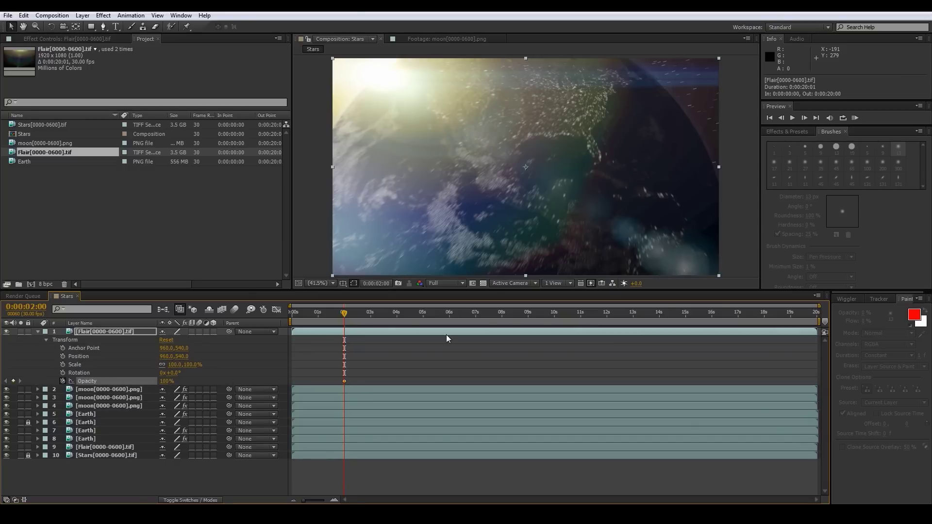
left_click(782, 118)
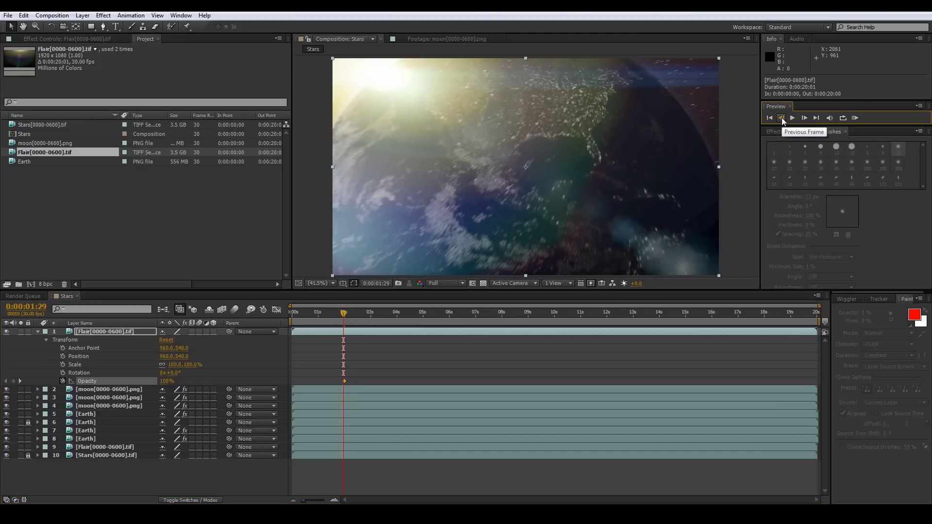
left_click(781, 118)
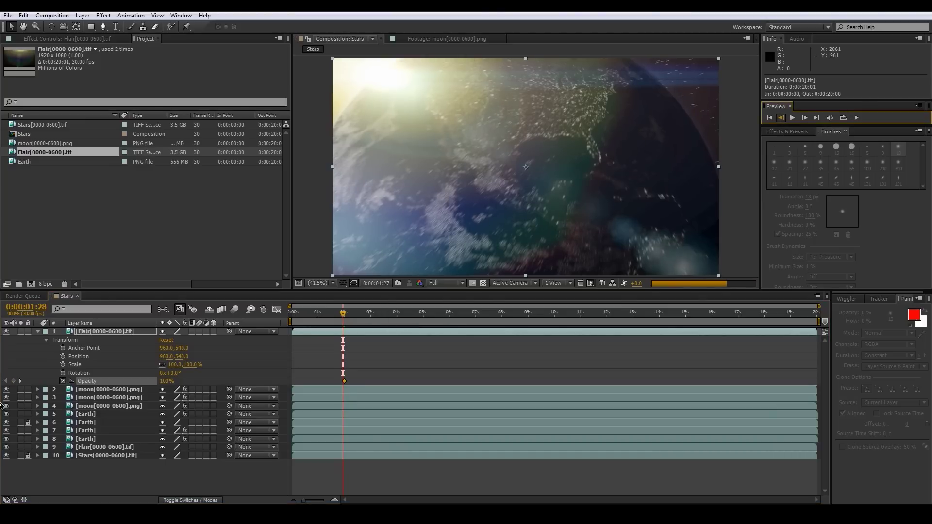
left_click(165, 381)
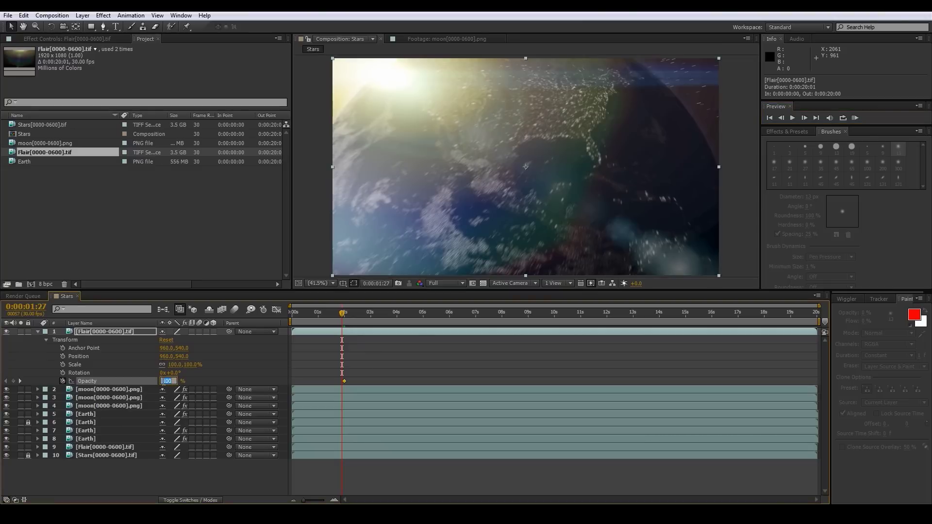
type("0")
key("Return")
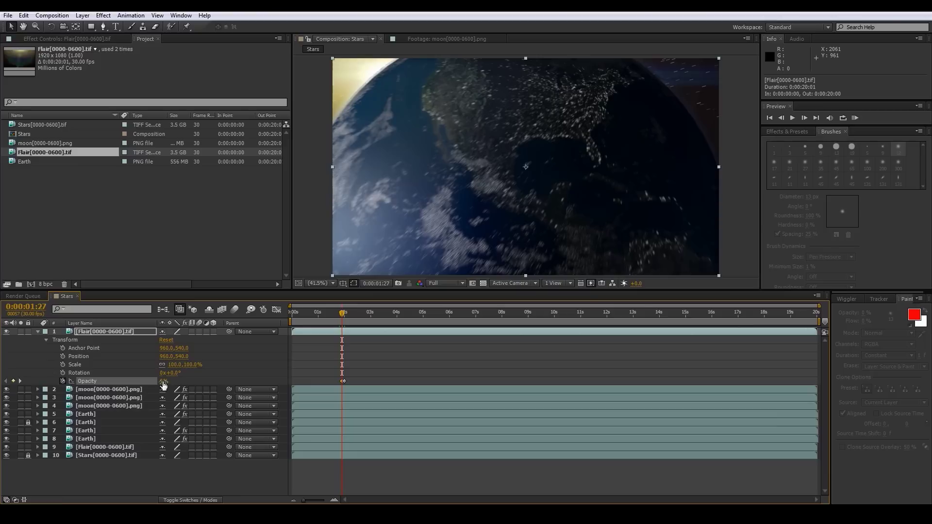
Step: Check the flare's appearance over the Earth between 0:00:01:27 and 0:00:03:03, and return to 0:00:02:00
left_click(805, 118)
left_click(805, 119)
left_click(805, 119)
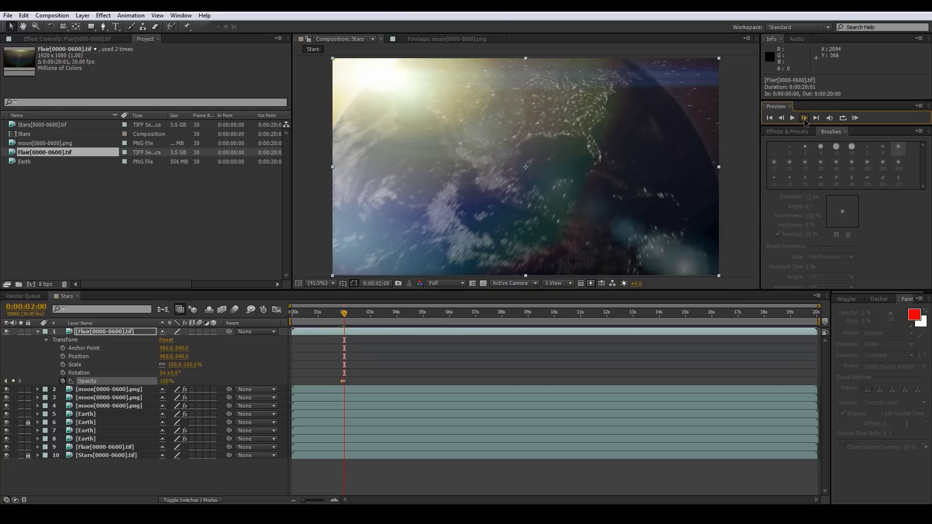
left_click(805, 120)
left_click(347, 316)
left_click_drag(348, 316, 374, 318)
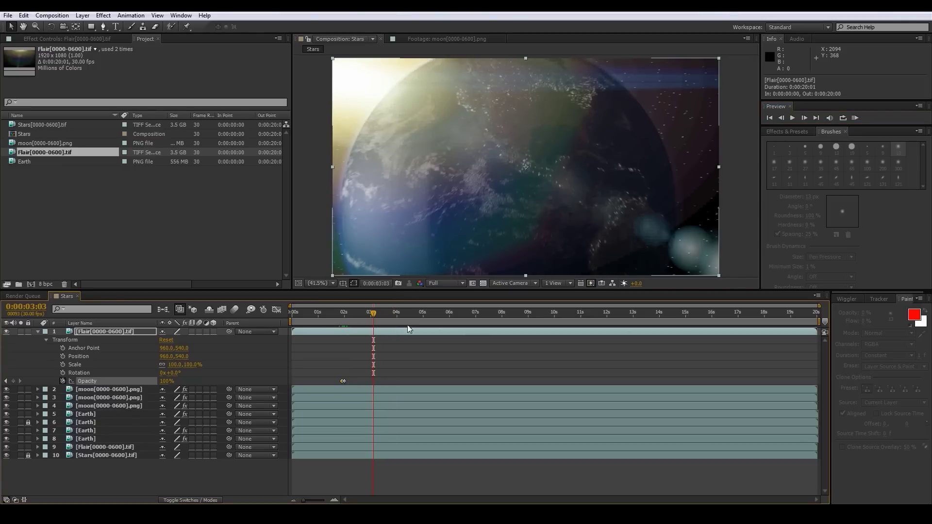
left_click_drag(374, 313, 344, 314)
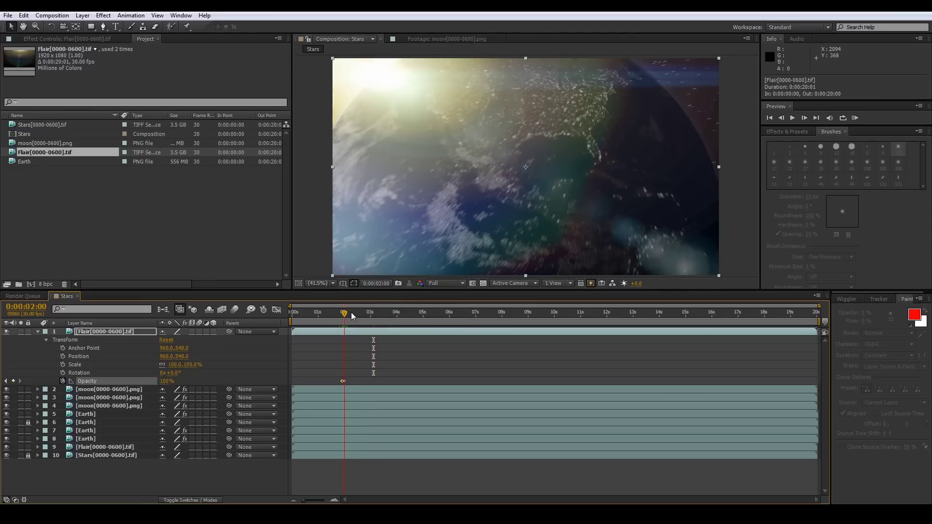
Step: Keyframe the lower Flair layer's opacity from 100% at 0:00:02:00 to 0% at 0:00:03:04
left_click(38, 447)
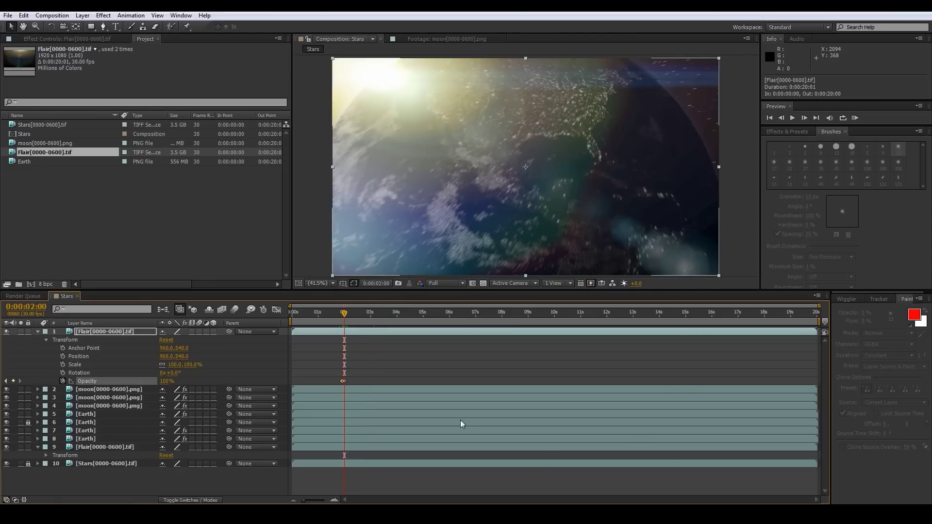
left_click(47, 455)
left_click_drag(387, 288, 387, 235)
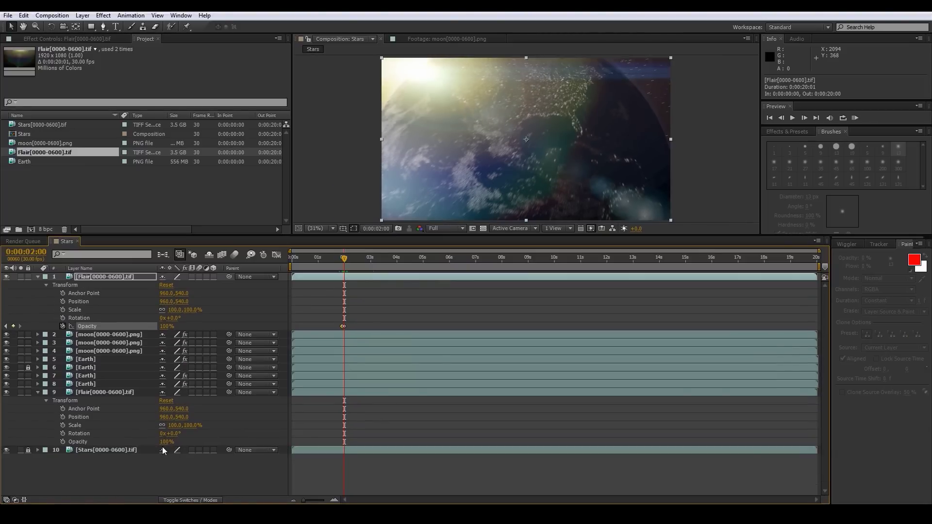
left_click(62, 442)
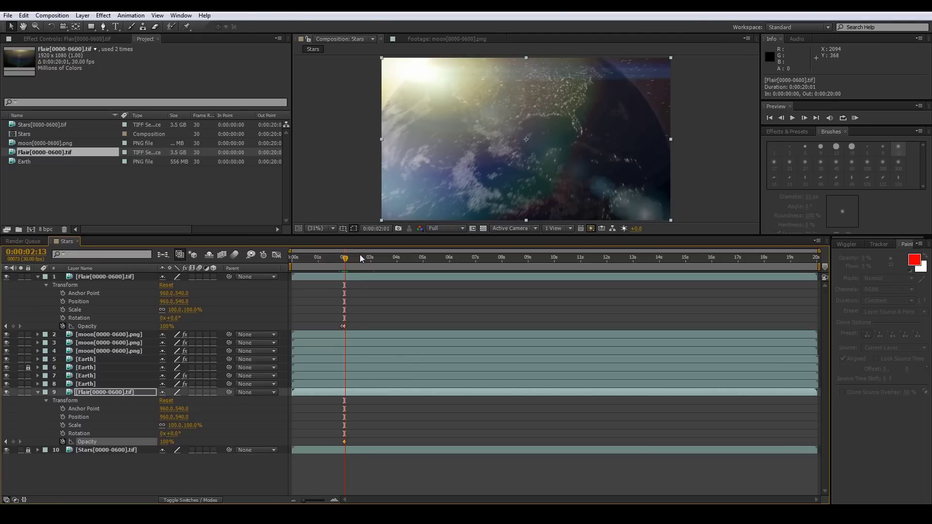
left_click(361, 257)
left_click_drag(372, 259, 373, 258)
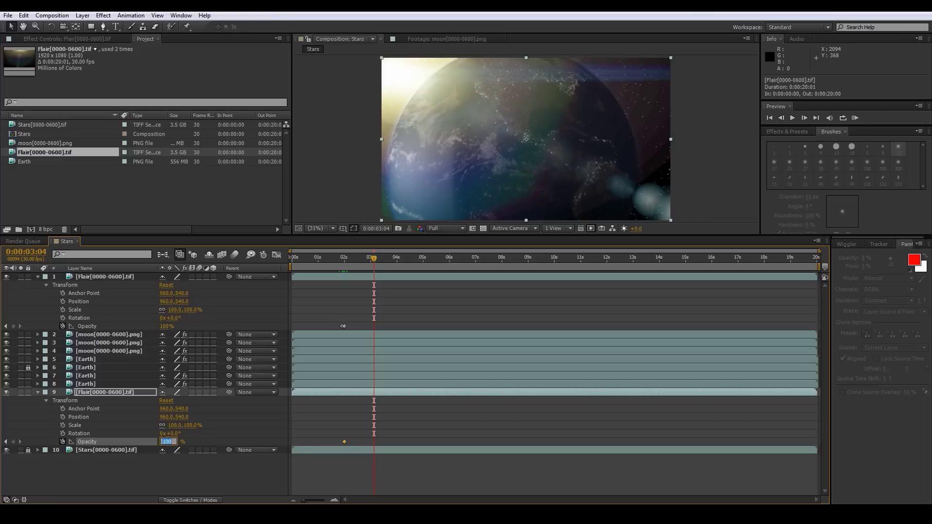
left_click_drag(160, 439, 161, 438)
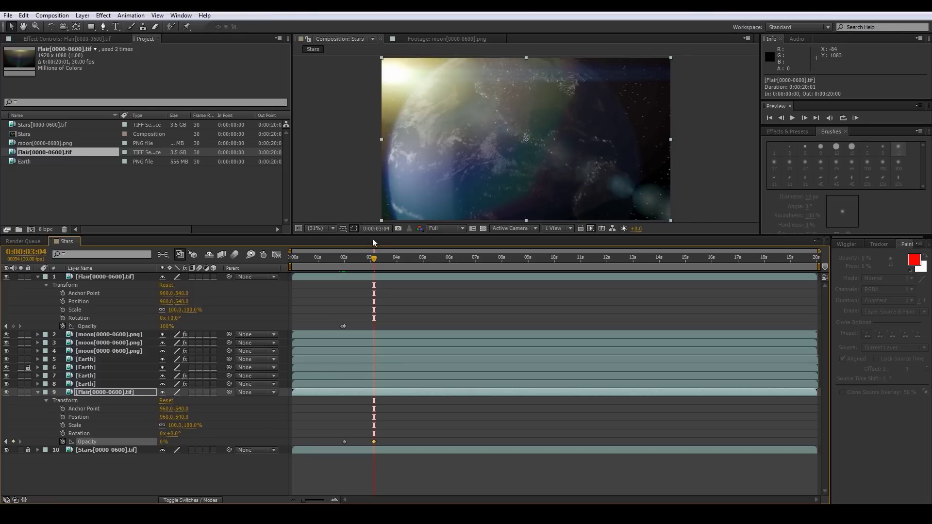
Step: Apply Curves to the top Flair layer at 0:00:05:07 and shape an S-curve with darker shadows and brighter highlights
left_click_drag(377, 260, 429, 246)
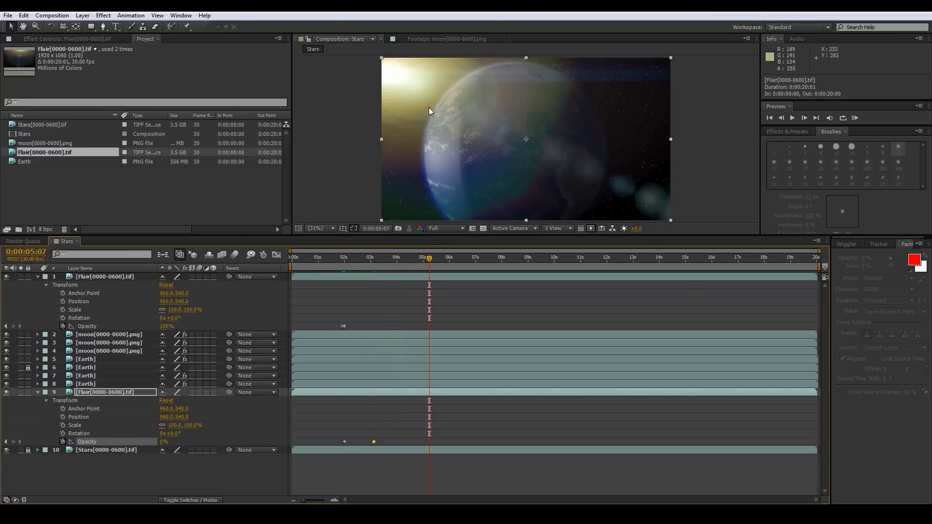
left_click(68, 277)
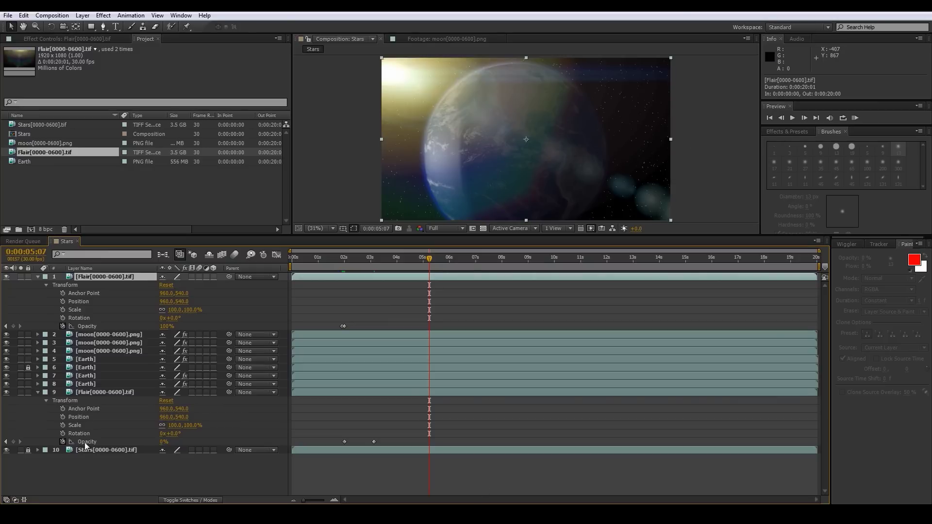
left_click(75, 38)
right_click(51, 136)
mouse_move(117, 192)
mouse_move(118, 336)
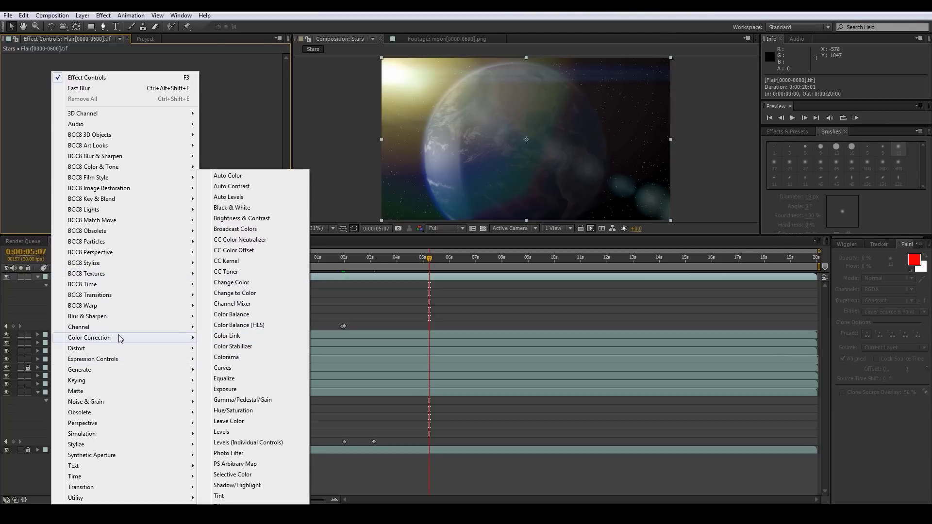
left_click(238, 369)
left_click_drag(34, 158, 40, 158)
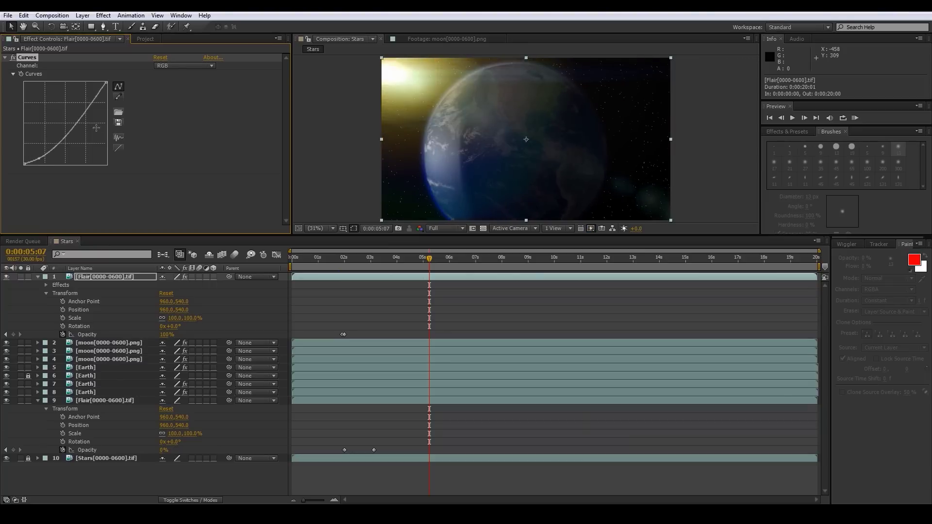
mouse_move(95, 105)
left_mouse_down()
mouse_move(83, 95)
mouse_move(92, 101)
mouse_move(93, 89)
mouse_move(80, 111)
left_mouse_up()
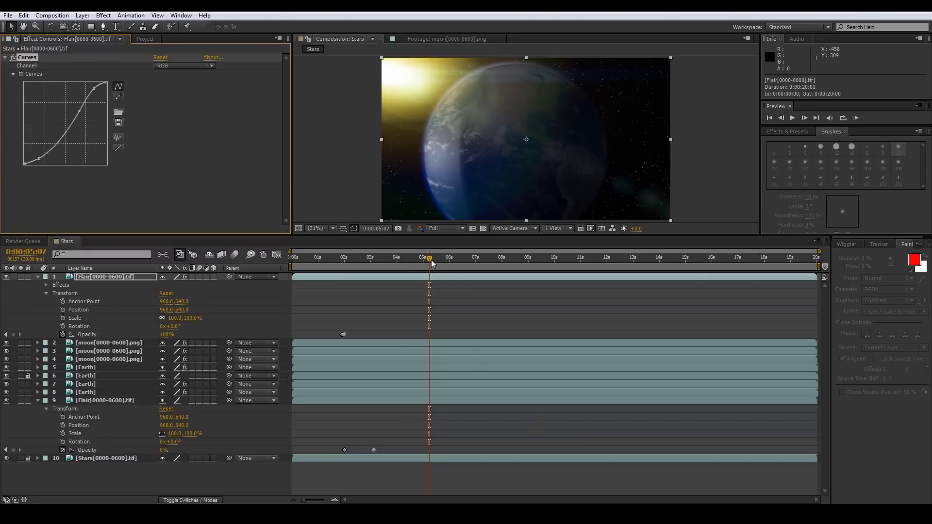
Step: Set the top Flair layer's opacity keyframe at 0:00:01:27 to 15%
left_click_drag(410, 261, 280, 258)
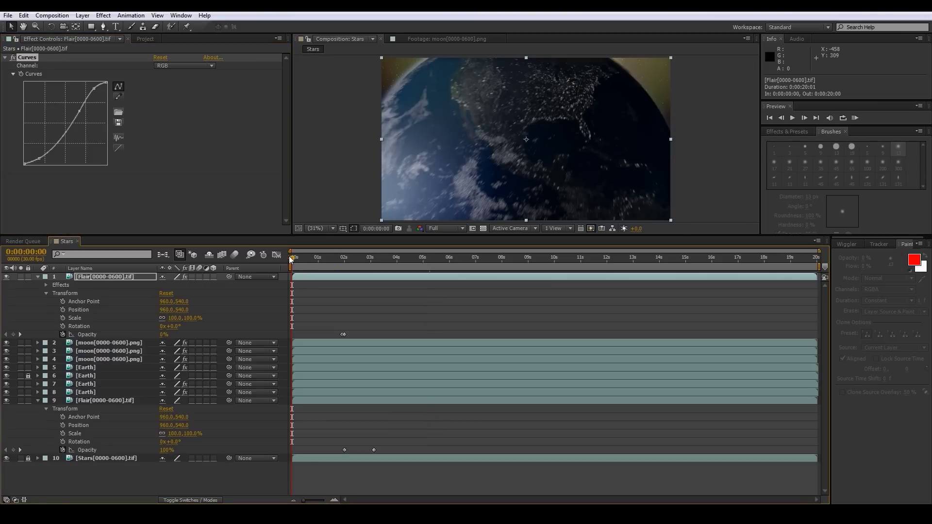
left_click_drag(310, 260, 343, 261)
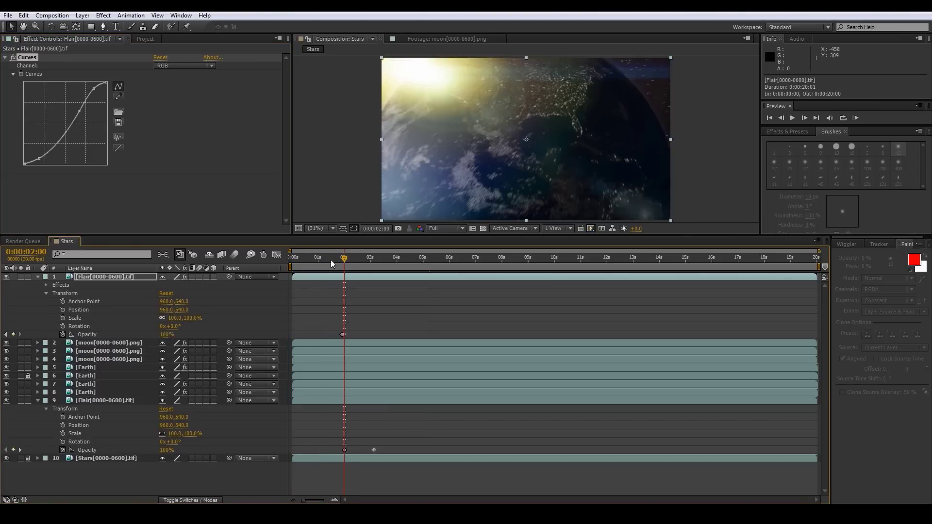
left_click_drag(344, 261, 342, 260)
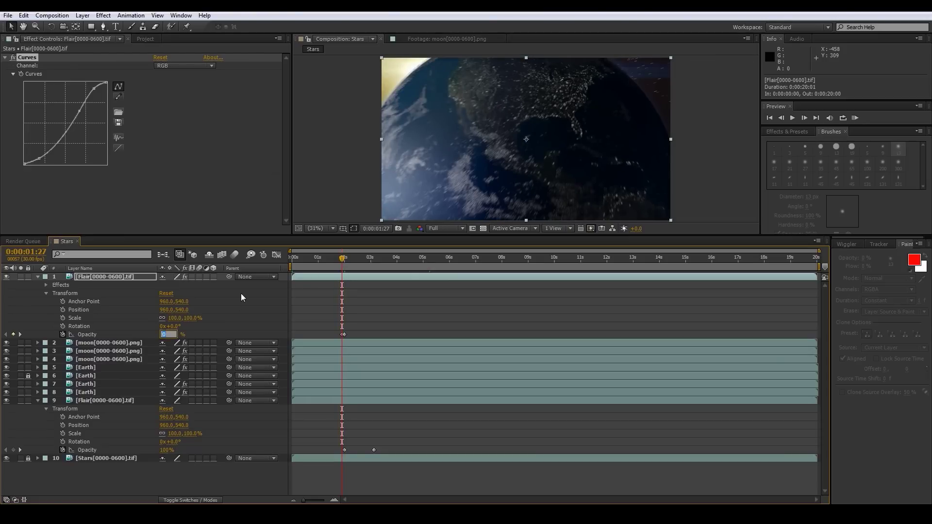
type("15")
key("Return")
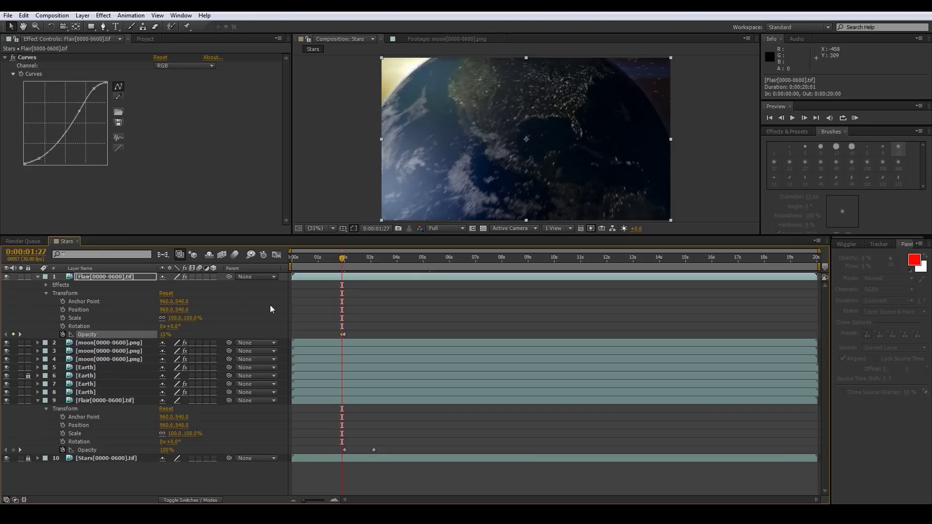
Step: Preview the whole Stars composition in real time at Third resolution from 0:00:00:00
left_click_drag(343, 259, 254, 263)
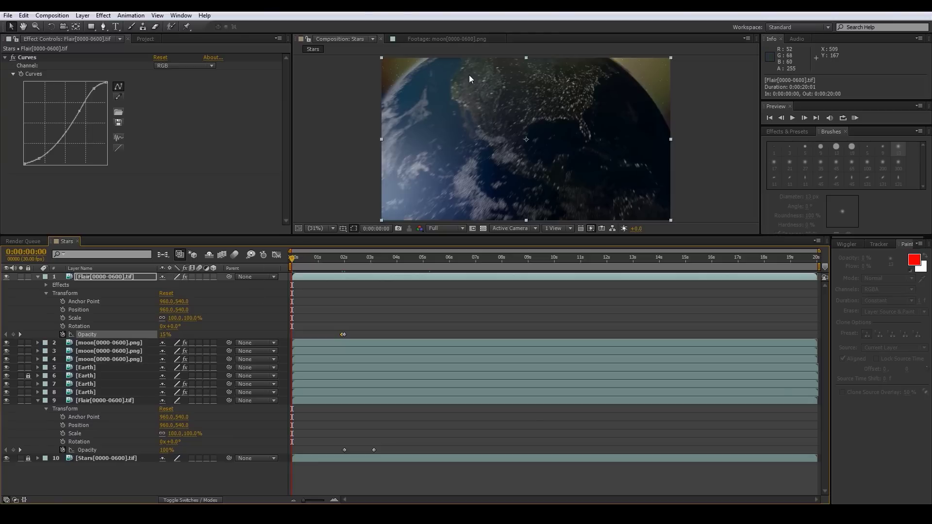
left_click_drag(293, 259, 531, 227)
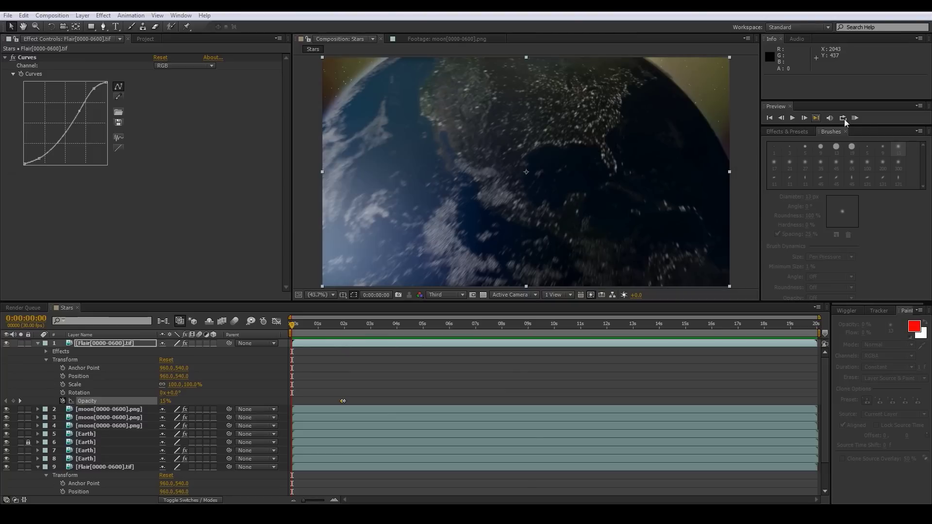
left_click(855, 119)
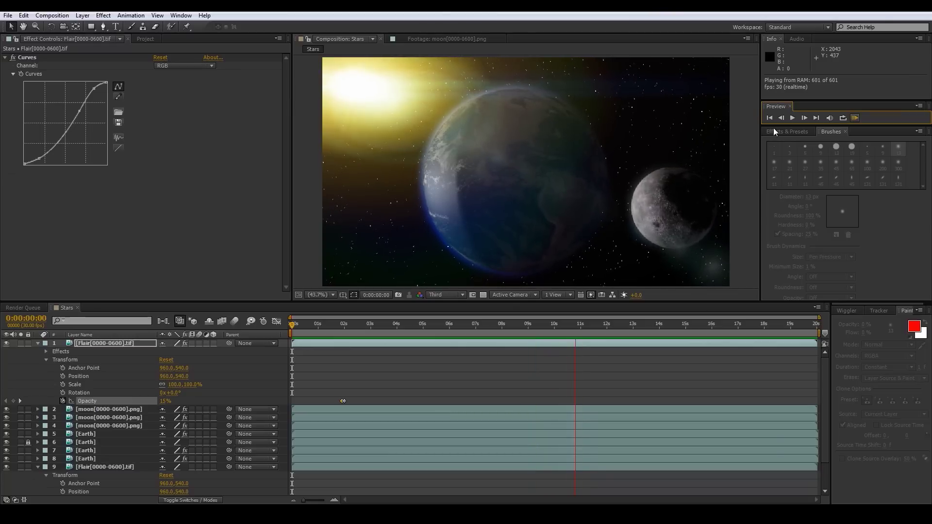
left_click(794, 116)
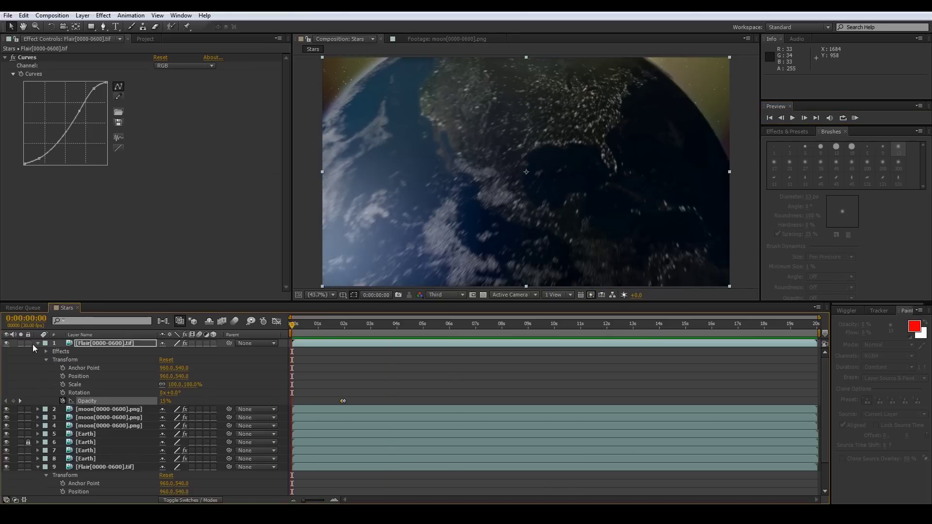
Step: Collapse both expanded Flair layers and add a new adjustment layer above all layers in the Stars composition
left_click(37, 343)
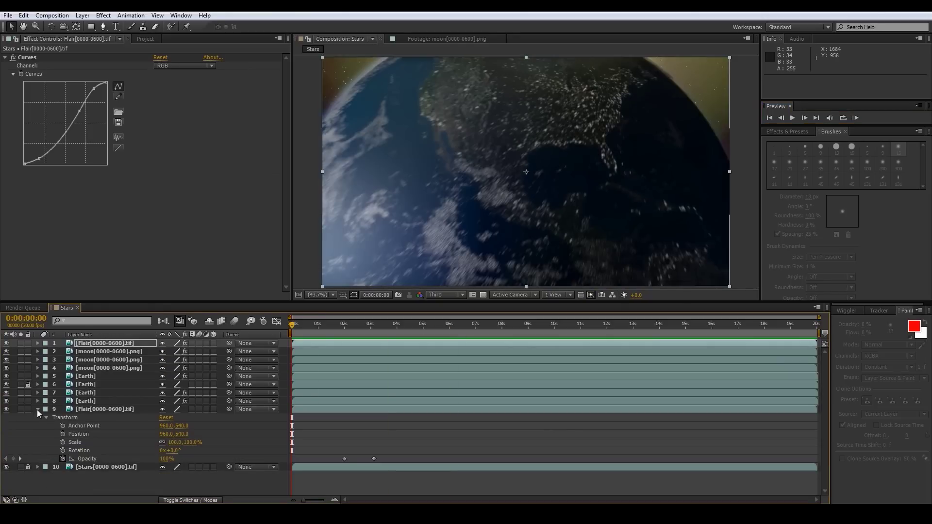
left_click(37, 409)
right_click(97, 458)
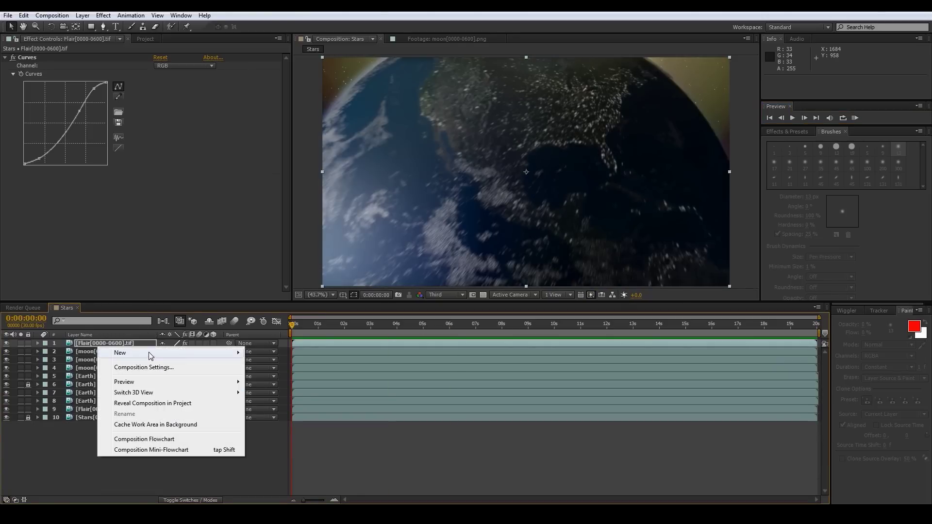
mouse_move(150, 354)
left_click(282, 431)
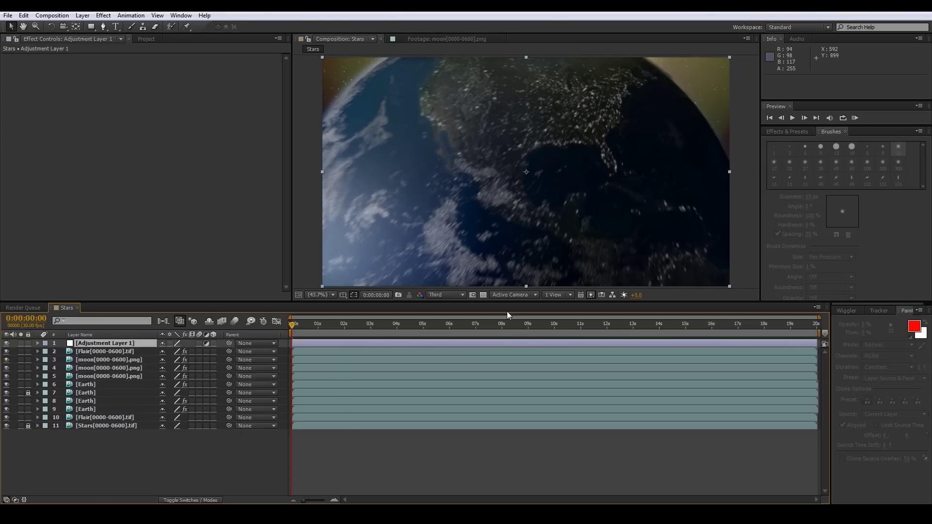
Step: Apply the Curves color correction to the adjustment layer with the current time at 0:00:07:16
left_click_drag(292, 324, 493, 329)
right_click(66, 121)
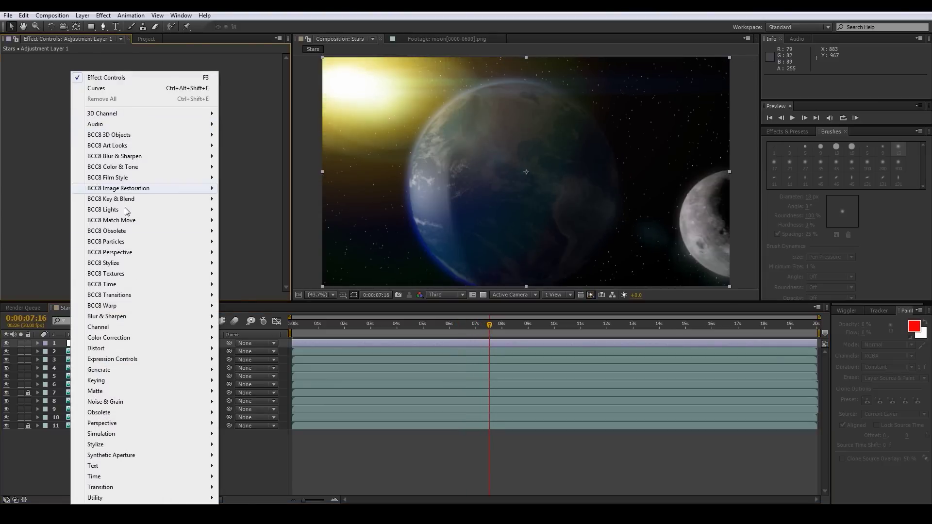
mouse_move(147, 337)
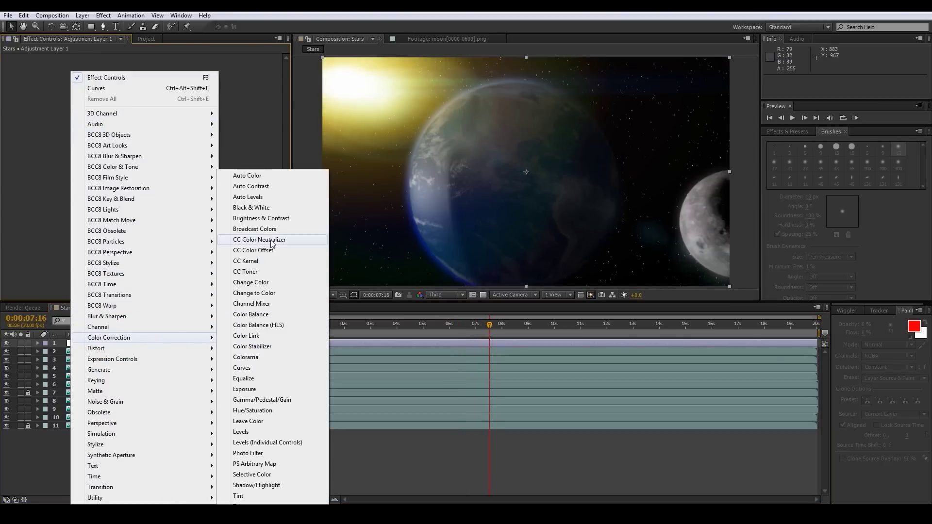
left_click(262, 367)
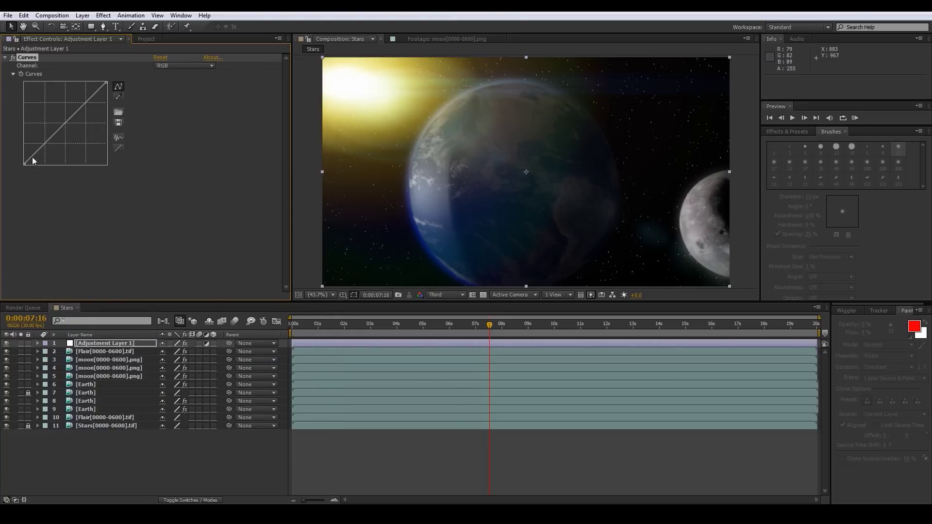
Step: Shape the adjustment layer's RGB curve to darken the shadows slightly, anchoring midtones and highlights near the diagonal, and compare with the layer hidden
left_click_drag(34, 155, 41, 152)
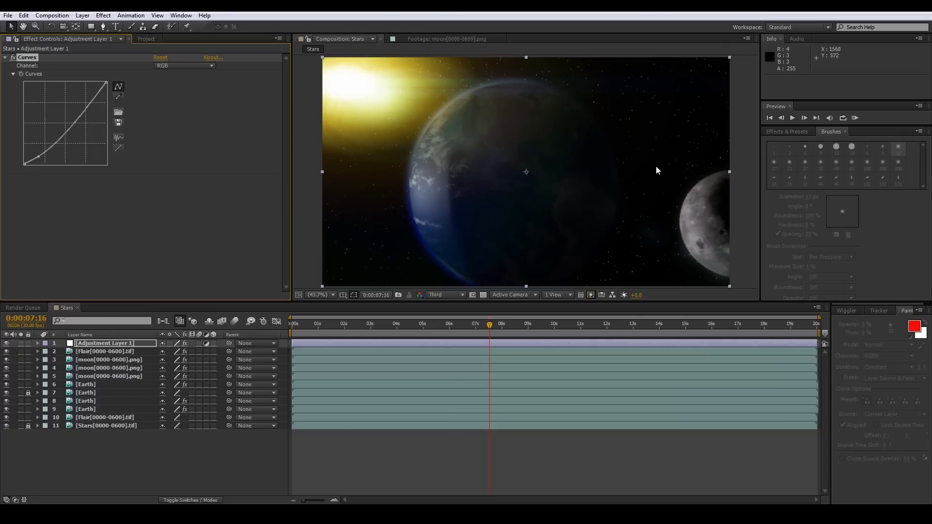
left_click_drag(67, 128, 66, 125)
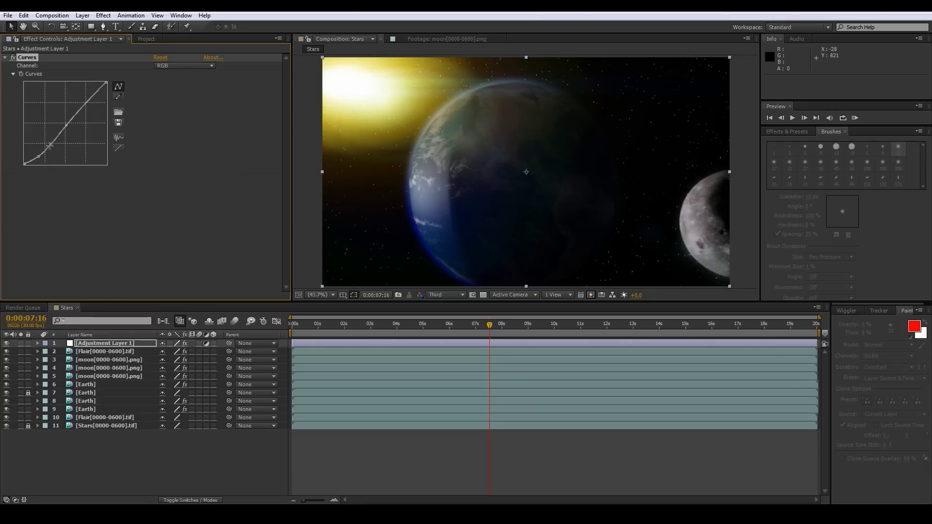
left_click(50, 145)
left_click_drag(34, 162, 35, 160)
left_click_drag(49, 144, 47, 145)
left_click(97, 93)
left_click(7, 343)
left_click(7, 343)
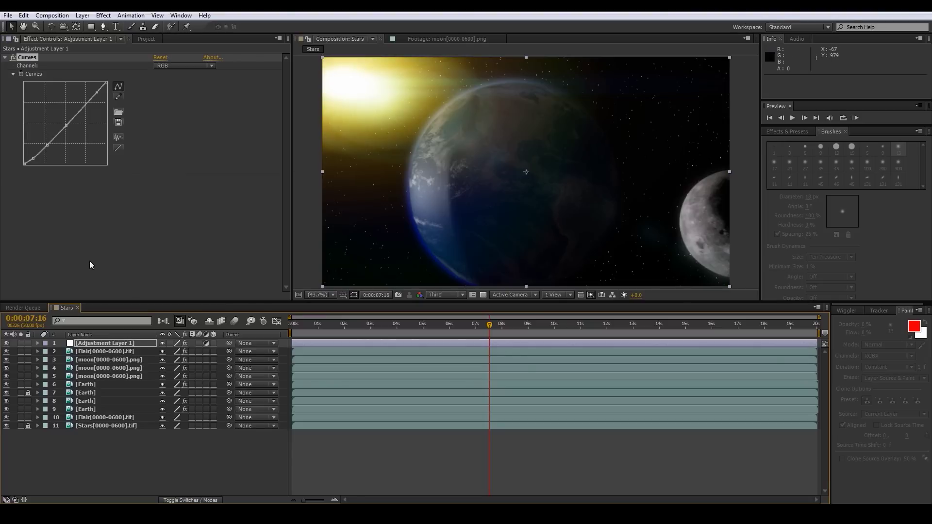
left_click(5, 57)
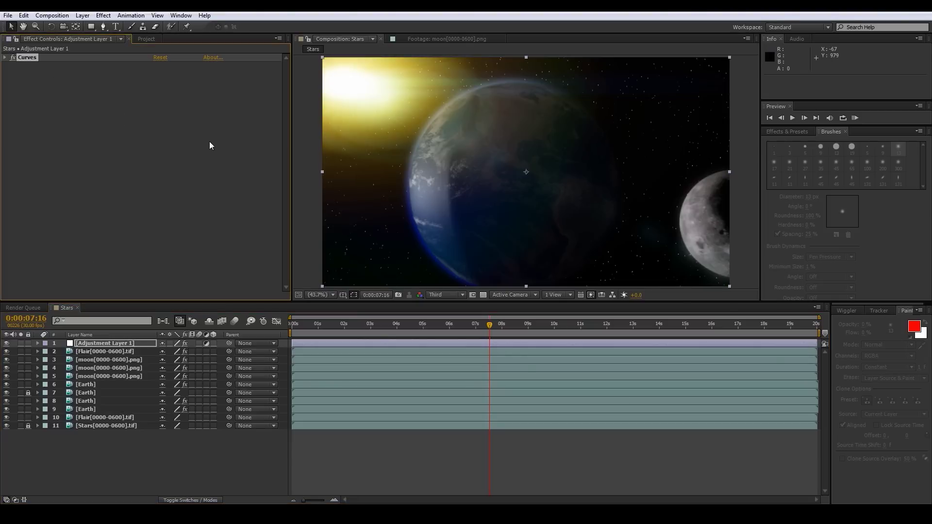